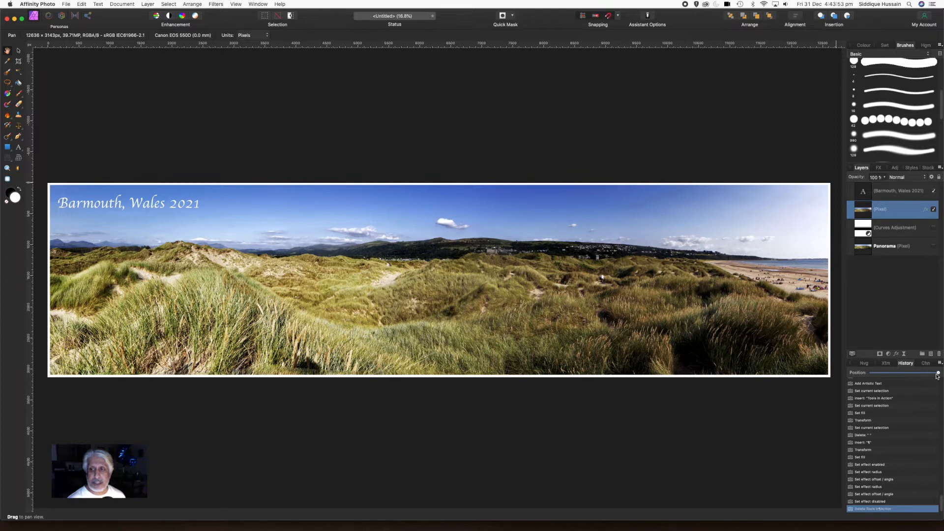
Step: Rewind the edit history to the initial stitched panorama and close the document without saving
left_click_drag(938, 372, 896, 373)
left_click_drag(832, 374, 780, 373)
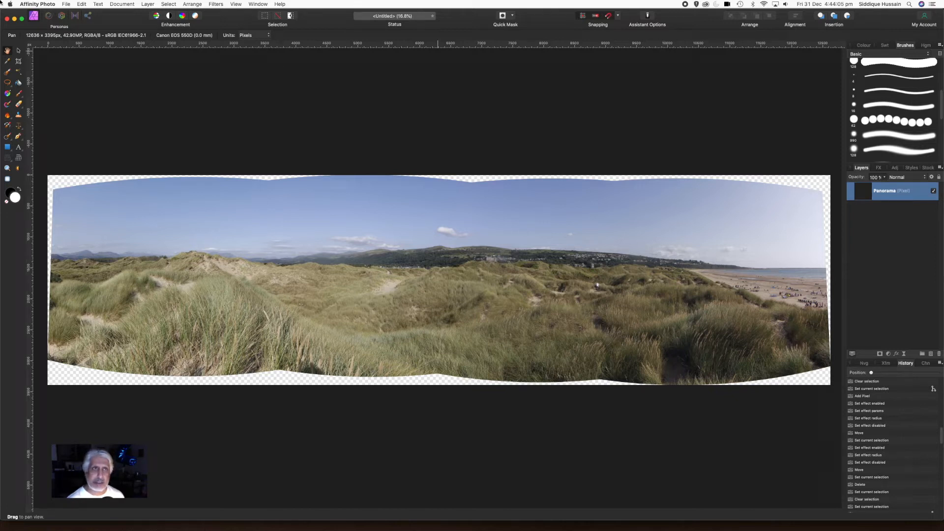
left_click(64, 4)
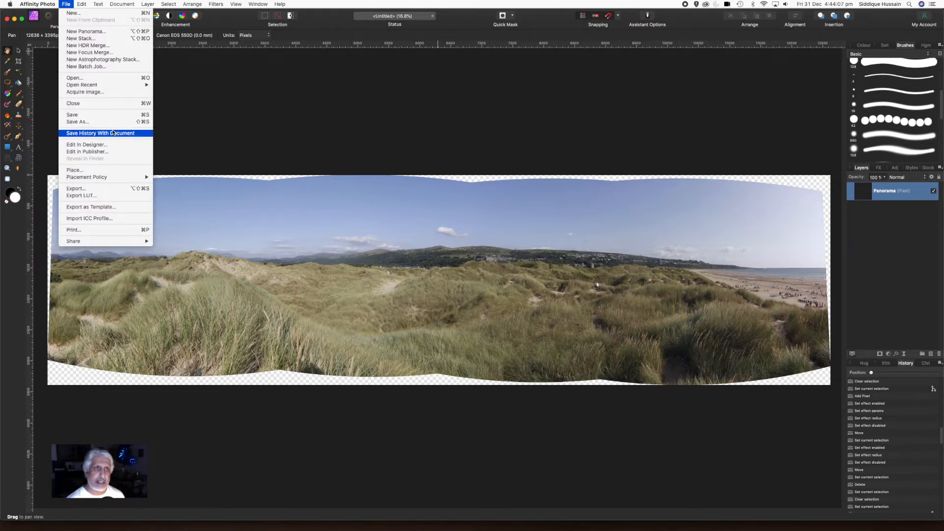
left_click(106, 103)
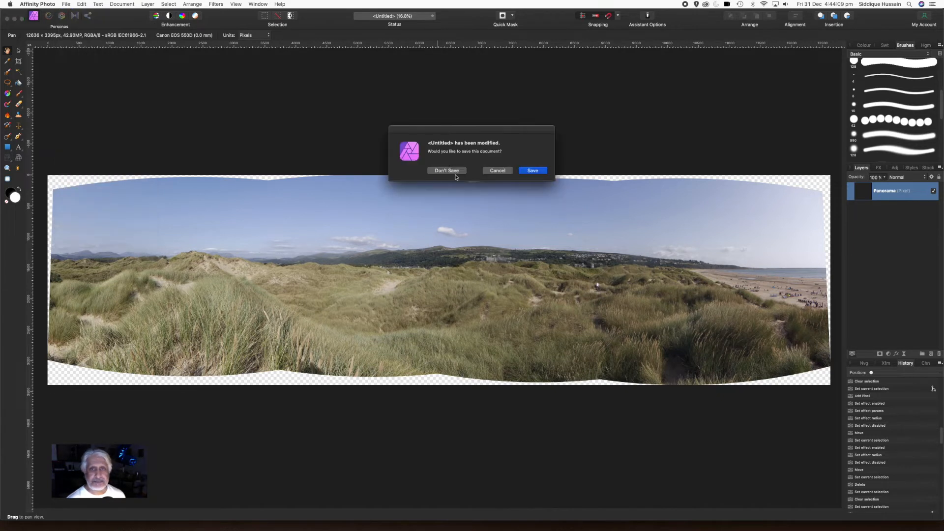
left_click(450, 171)
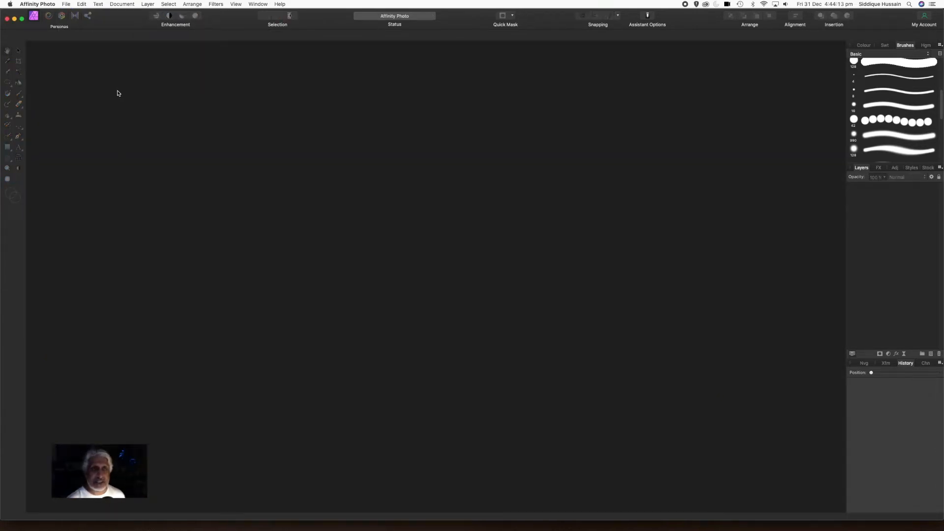
Step: Start a new panorama and add _MG_0033.JPG through _MG_0036.JPG from the Barmouth Beach Trip Aug 2021 folder
left_click(66, 4)
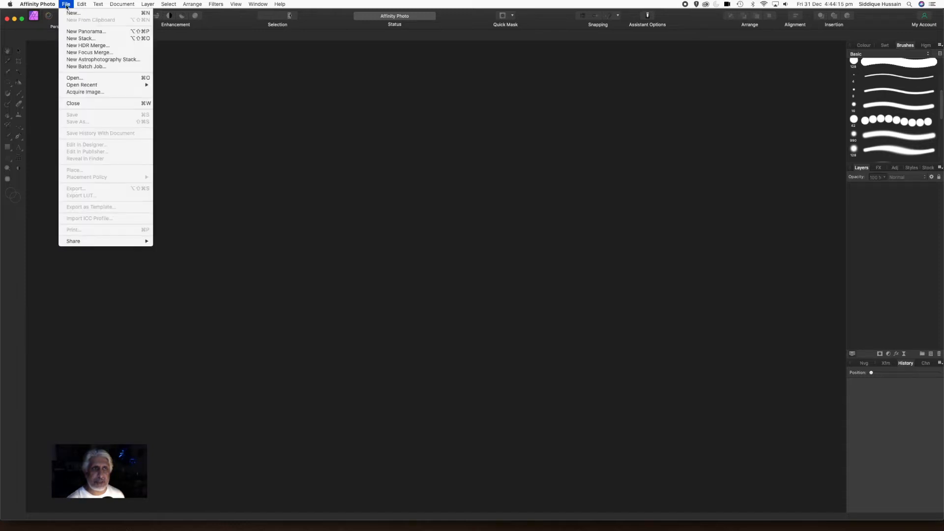
left_click(79, 32)
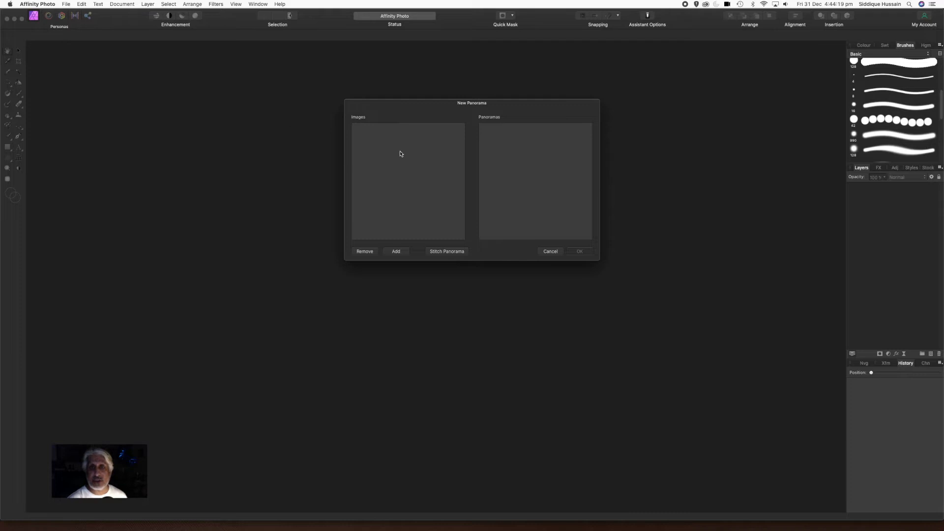
left_click_drag(443, 104, 440, 93)
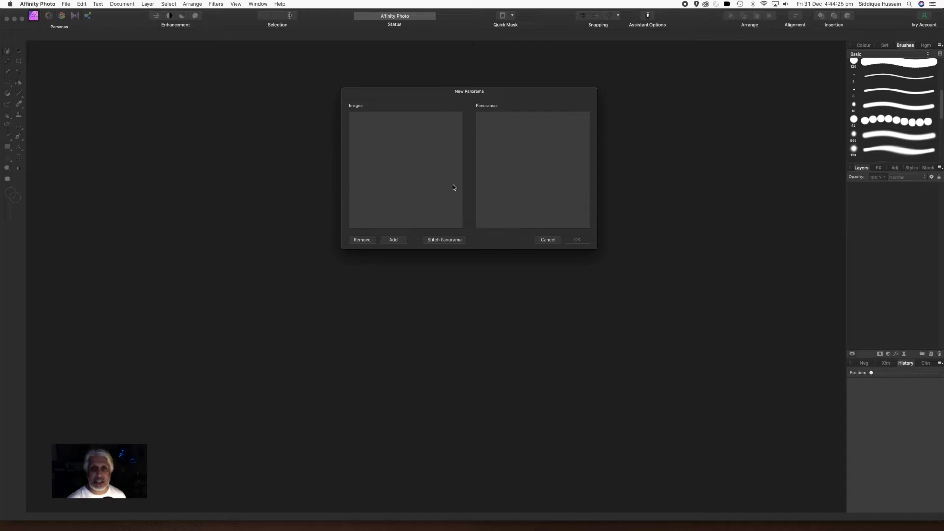
left_click(394, 241)
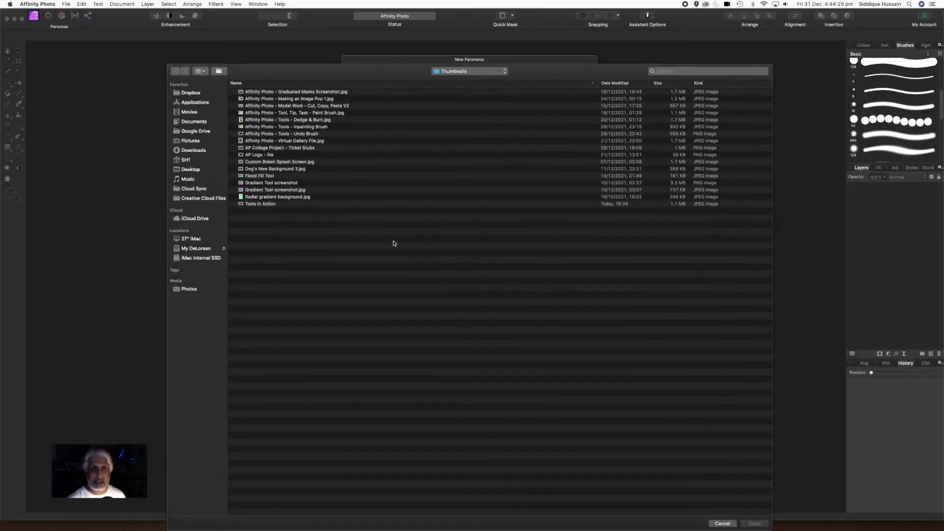
left_click(503, 74)
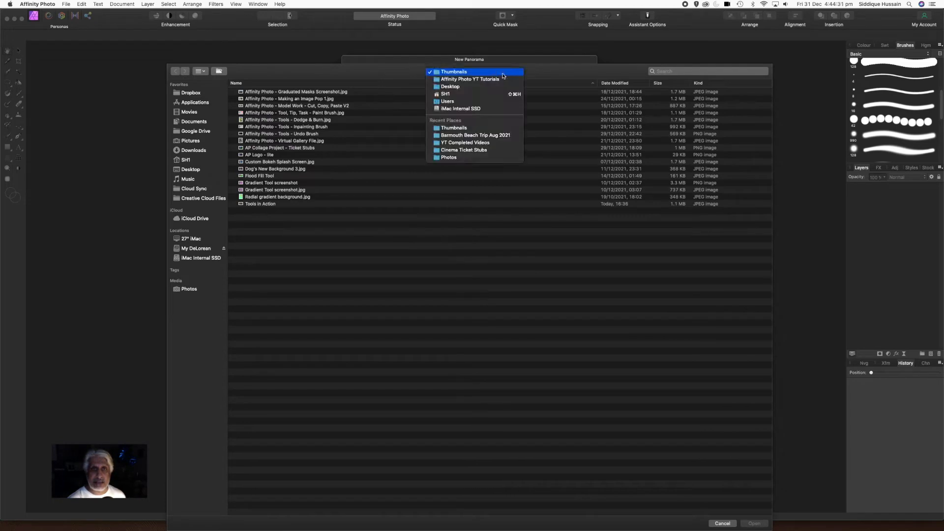
left_click(476, 136)
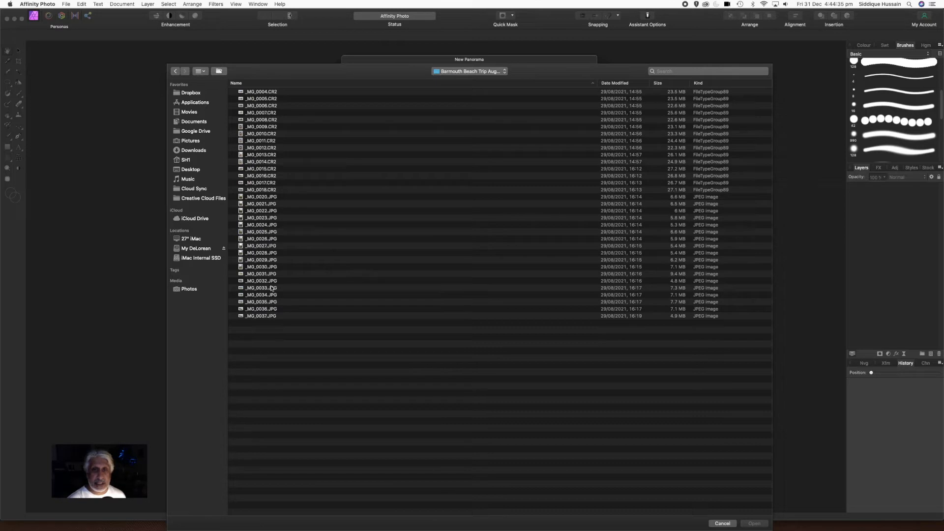
left_click(613, 290)
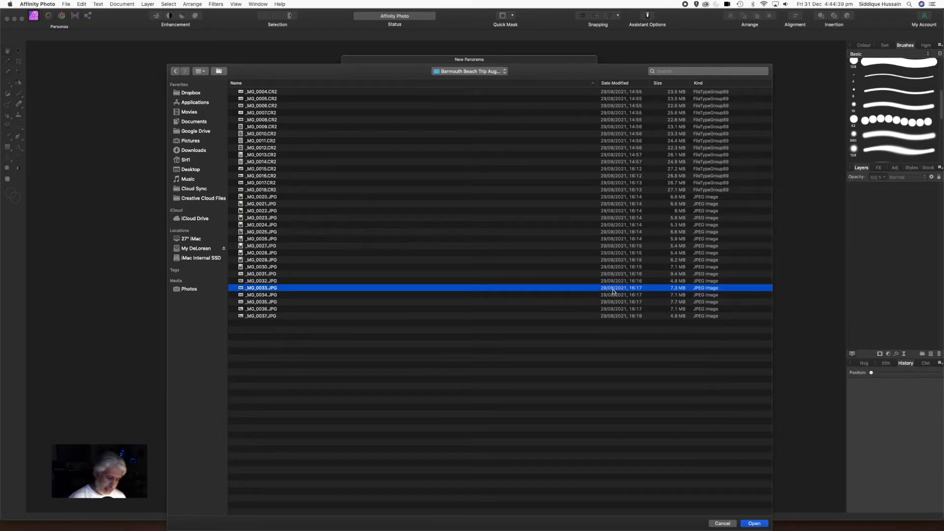
left_click(617, 310, "shift")
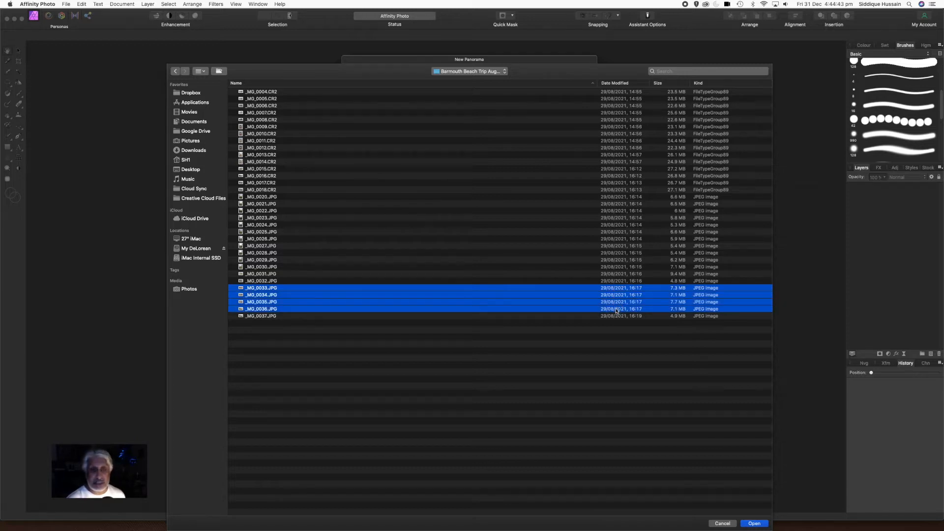
left_click(753, 524)
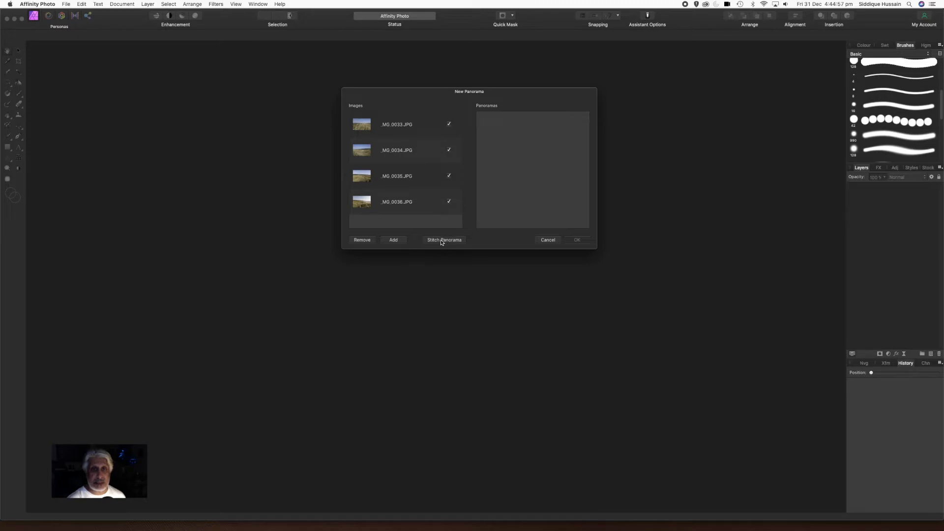
Step: Stitch the four added images into a panorama, open the result and apply it without inpainting the missing areas
left_click(392, 124)
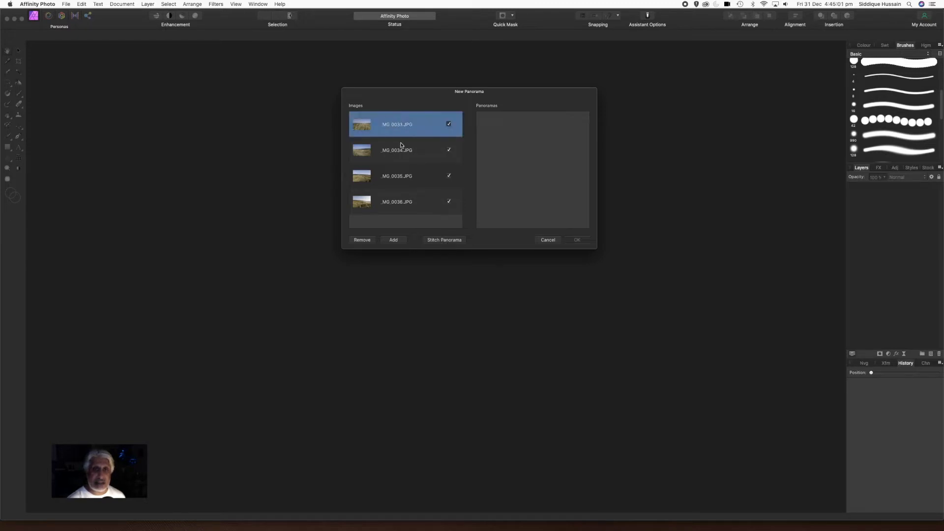
left_click(401, 145)
left_click(401, 180)
left_click(400, 127)
left_click(401, 156)
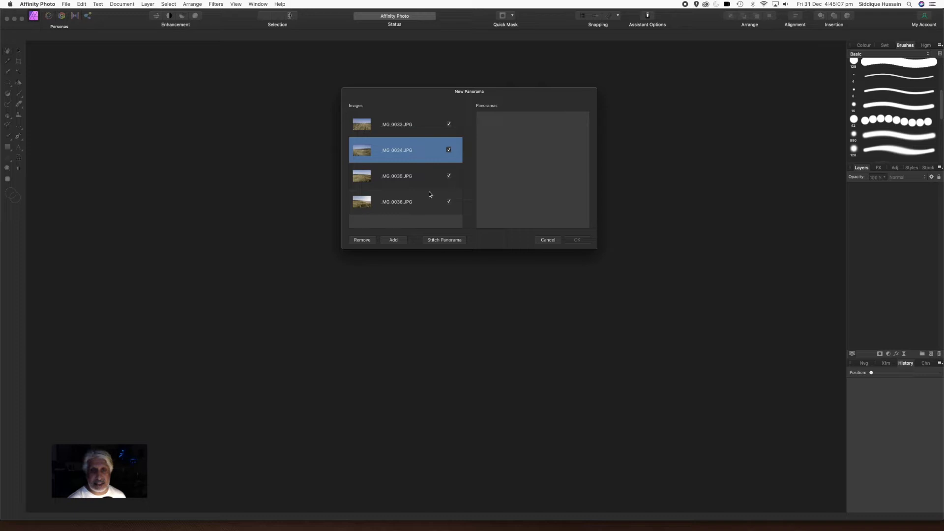
left_click(442, 240)
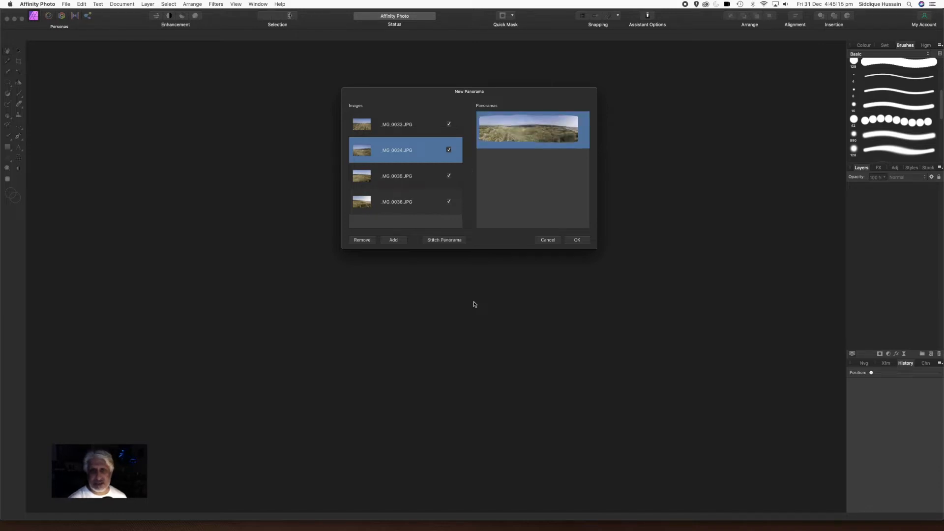
left_click(579, 240)
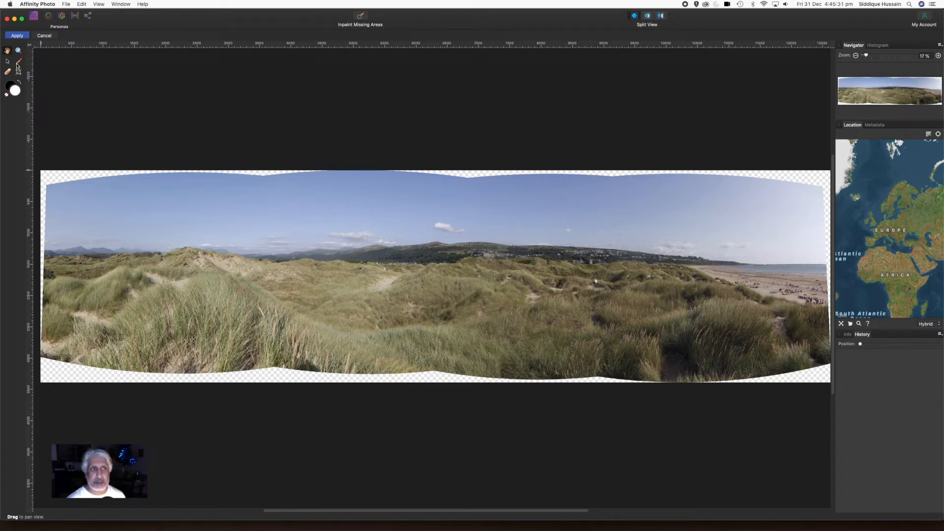
left_click_drag(456, 293, 455, 282)
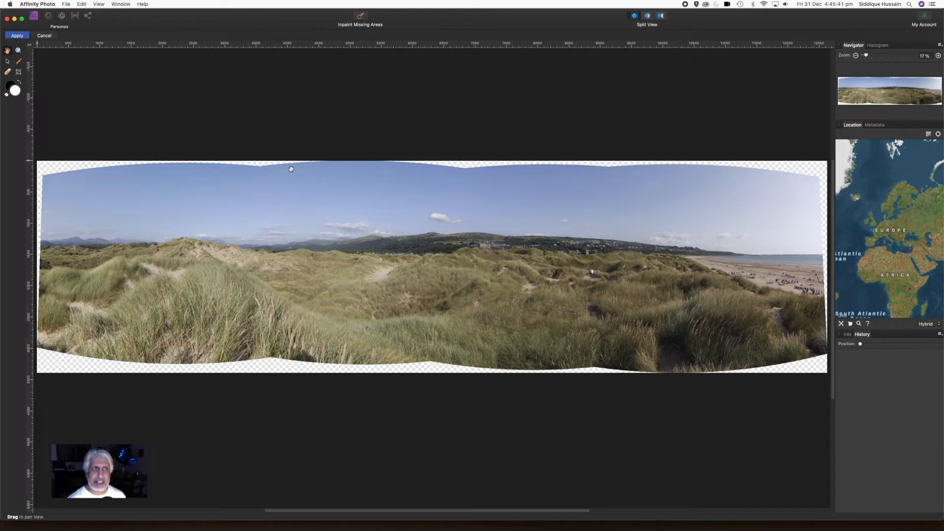
left_click(17, 37)
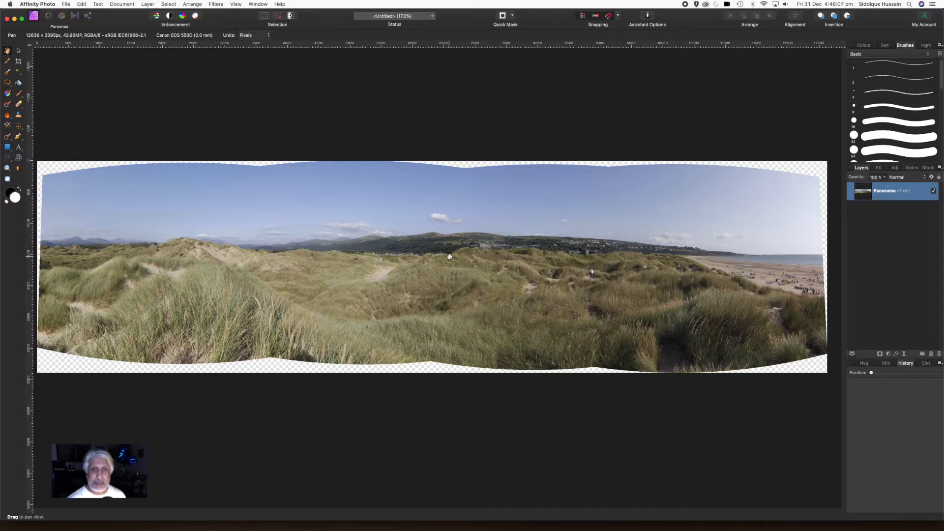
Step: Select the partially transparent alpha range of the Panorama layer to capture its empty borders
scroll(468, 181, "up", 10)
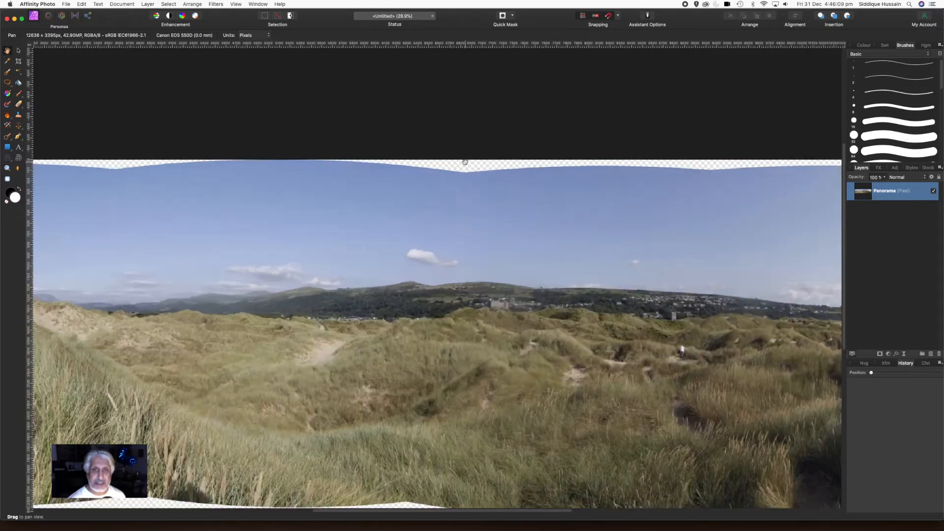
scroll(477, 181, "down", 6)
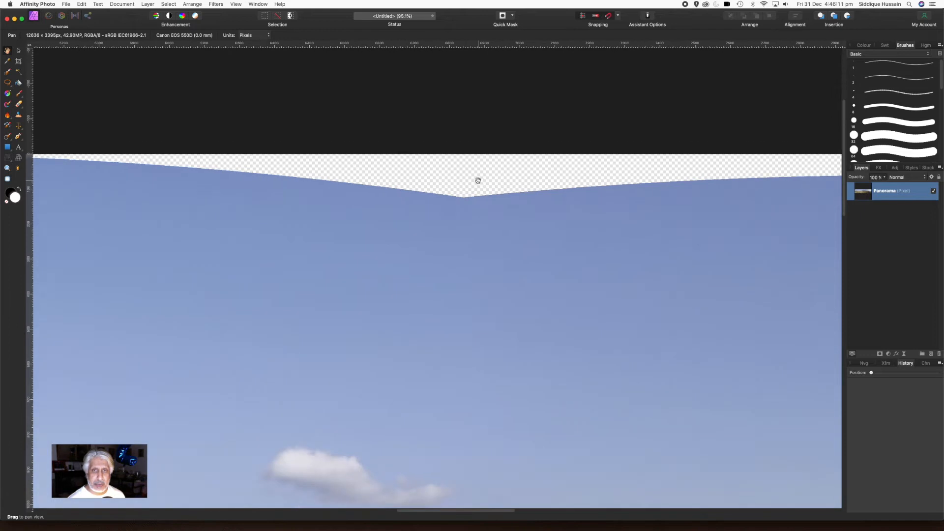
scroll(485, 232, "down", 4)
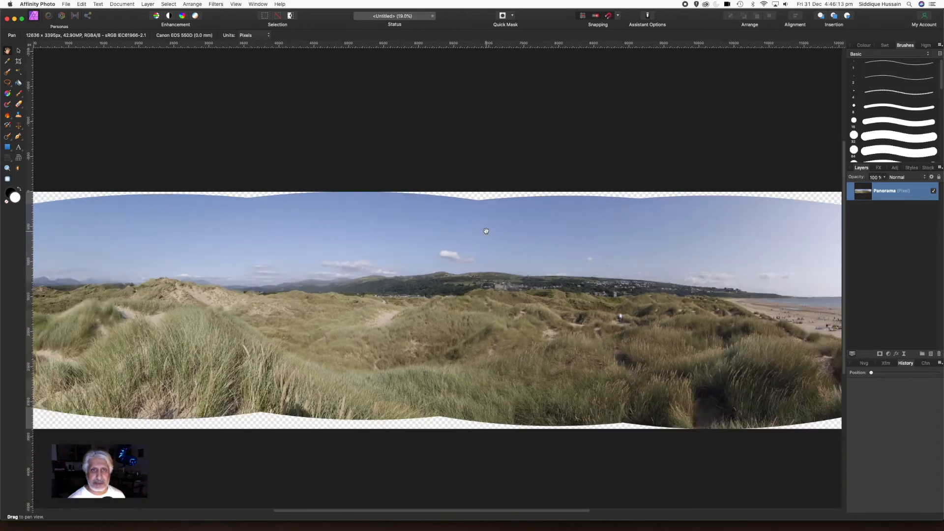
scroll(486, 231, "up", 2)
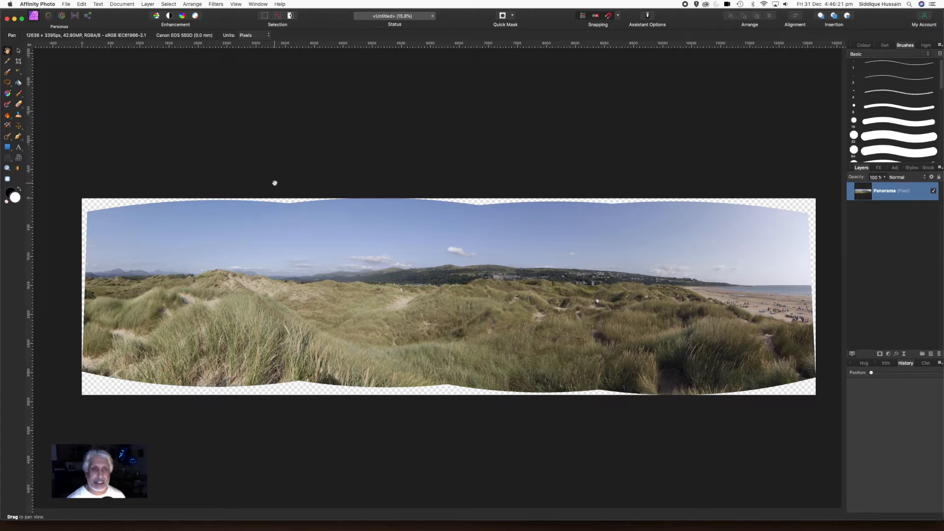
left_click(167, 4)
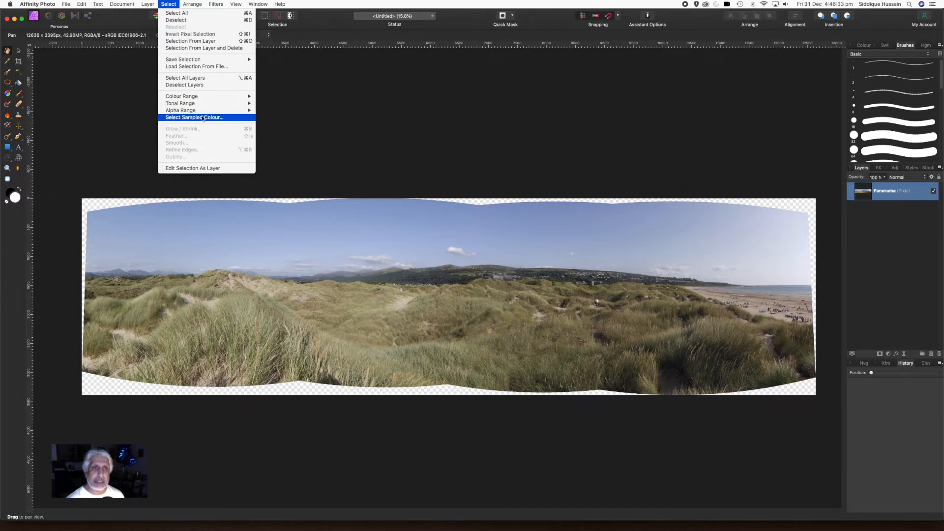
mouse_move(205, 114)
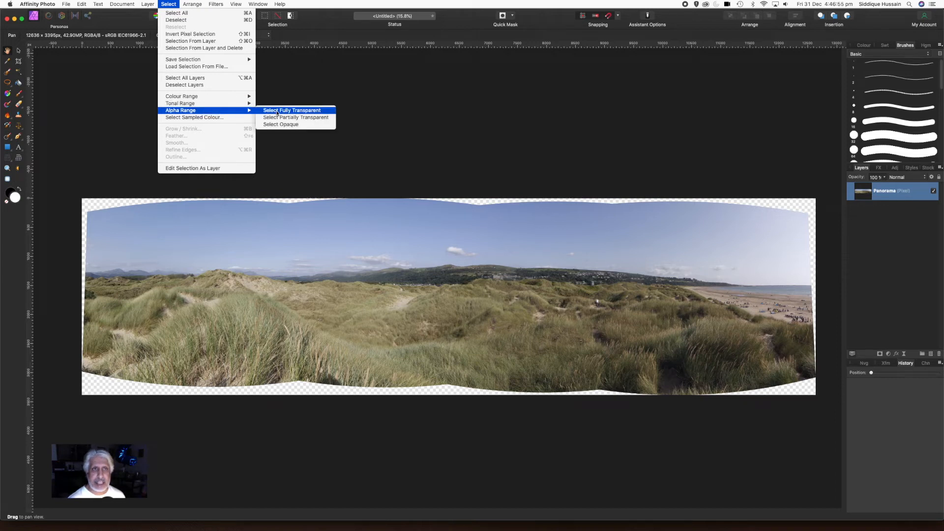
left_click(281, 118)
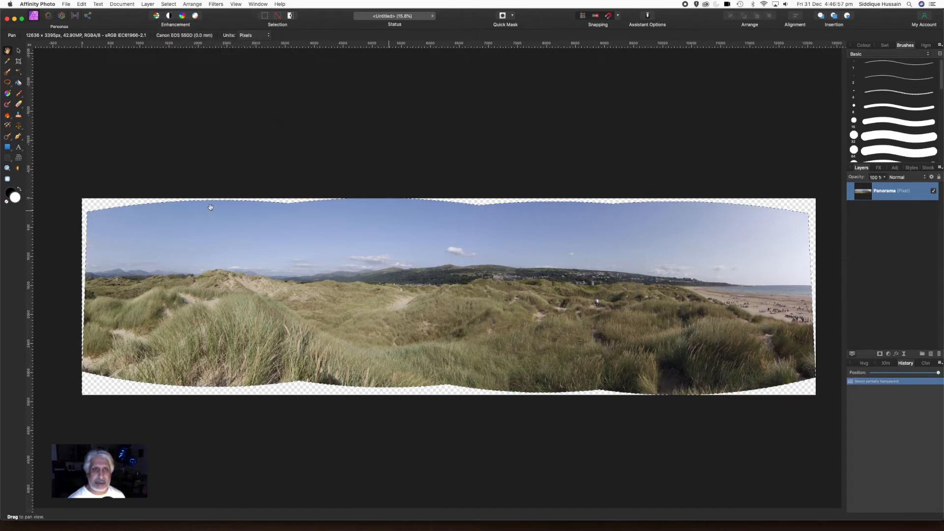
Step: Grow the border selection by a radius of 2 px so it overlaps the image edge
scroll(107, 201, "up", 4)
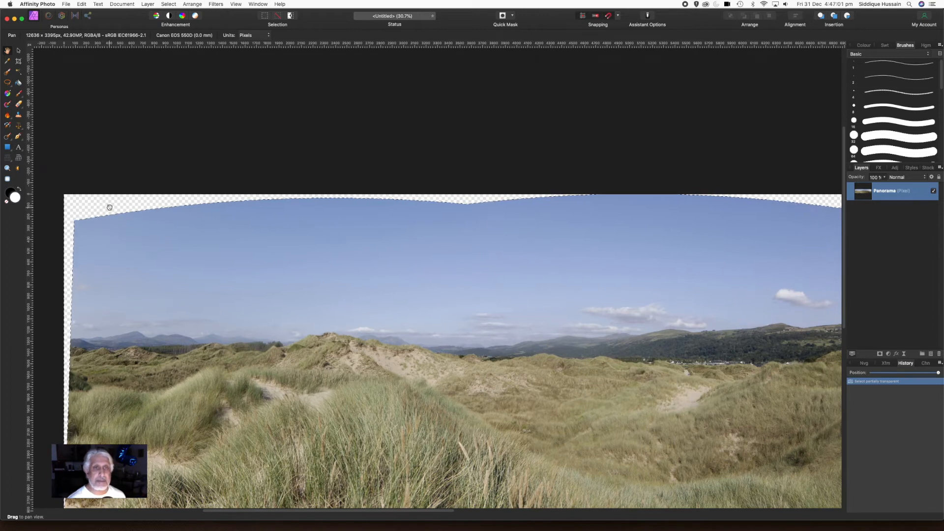
scroll(127, 211, "up", 4)
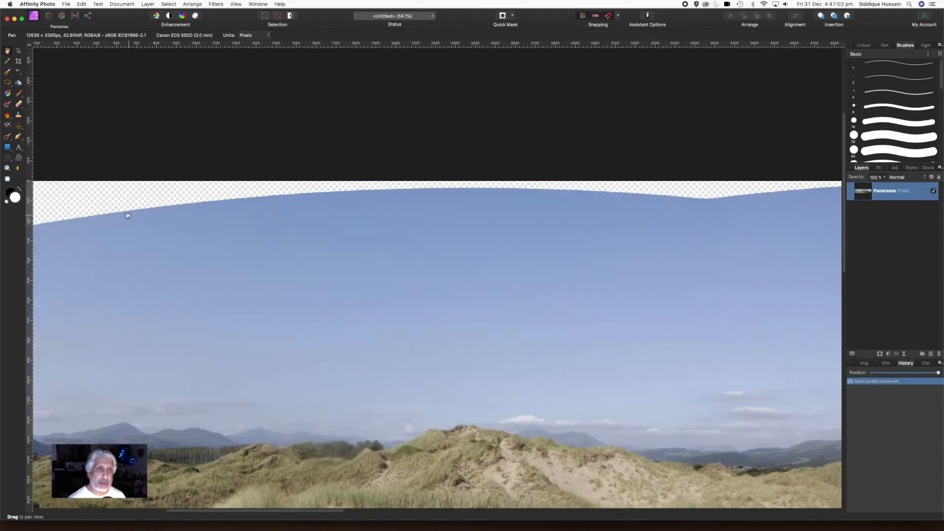
scroll(114, 210, "up", 10)
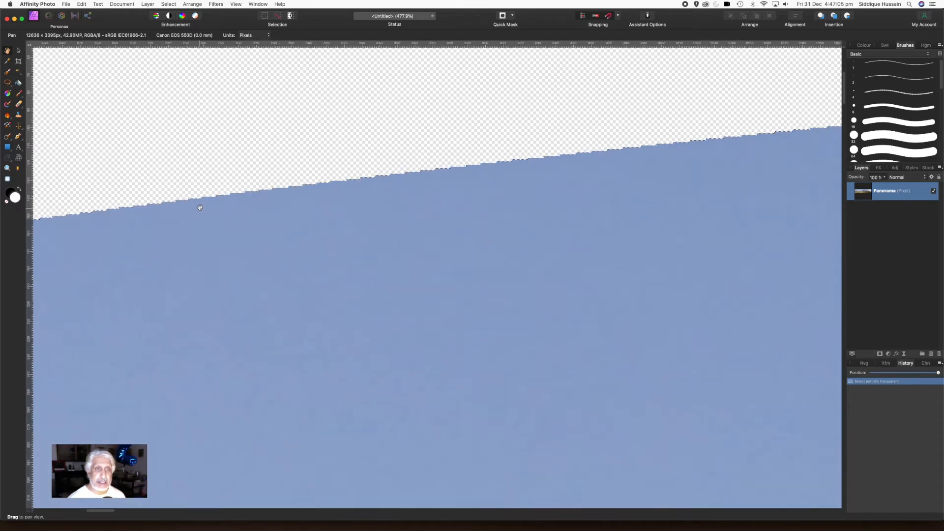
scroll(210, 182, "up", 3)
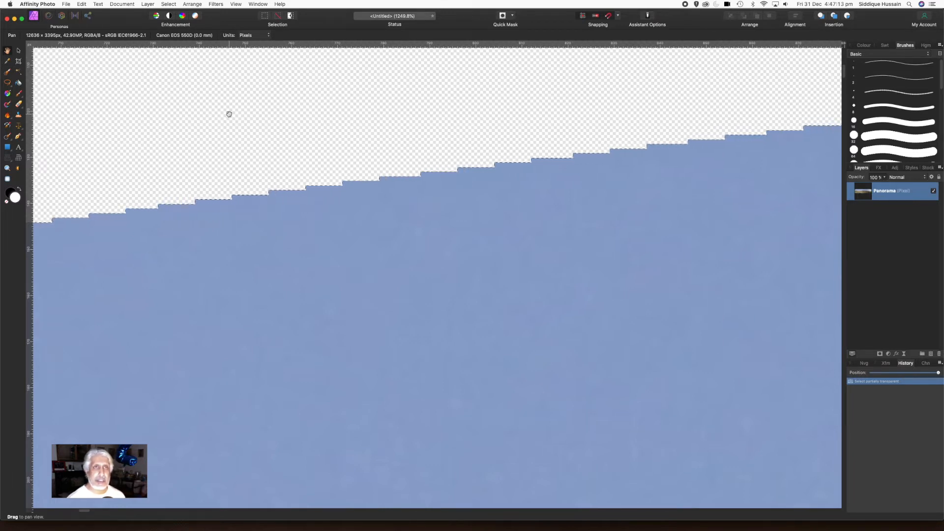
left_click(167, 5)
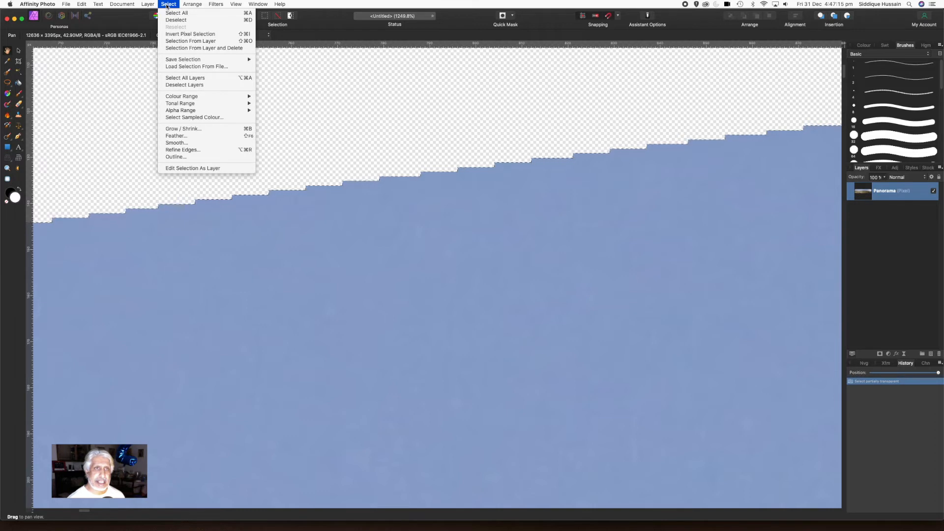
left_click(199, 129)
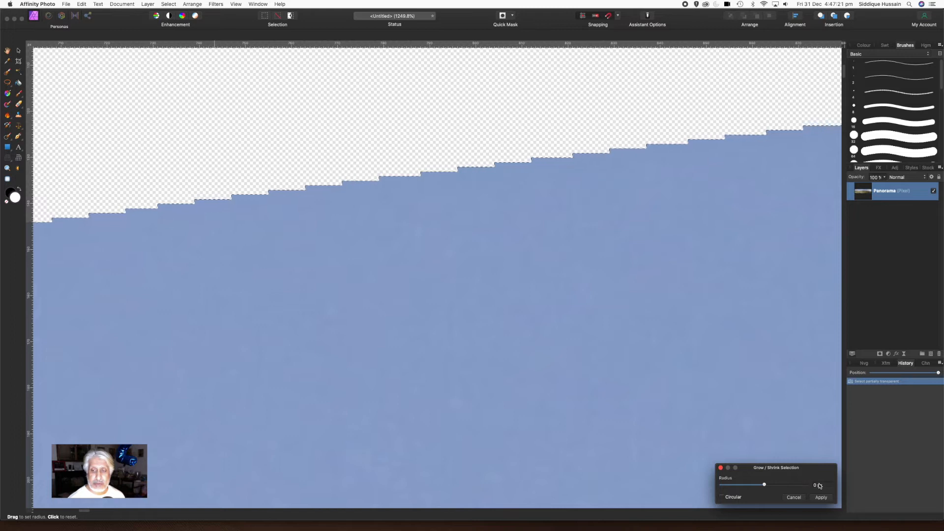
left_click(803, 486)
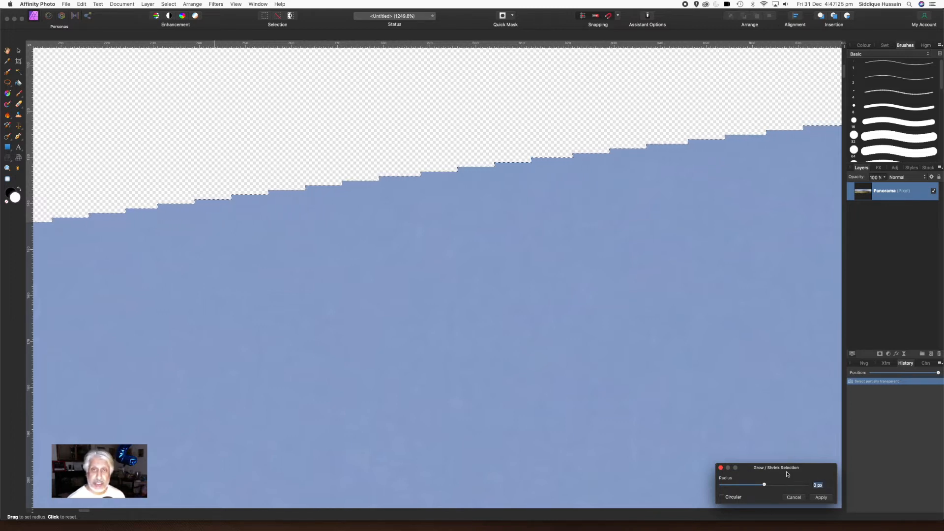
type("2")
key("Return")
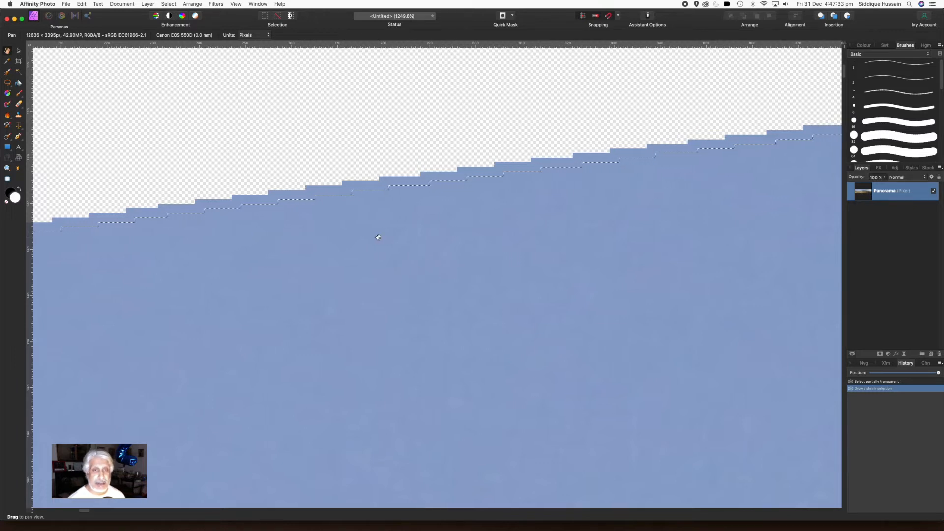
scroll(277, 194, "up", 3)
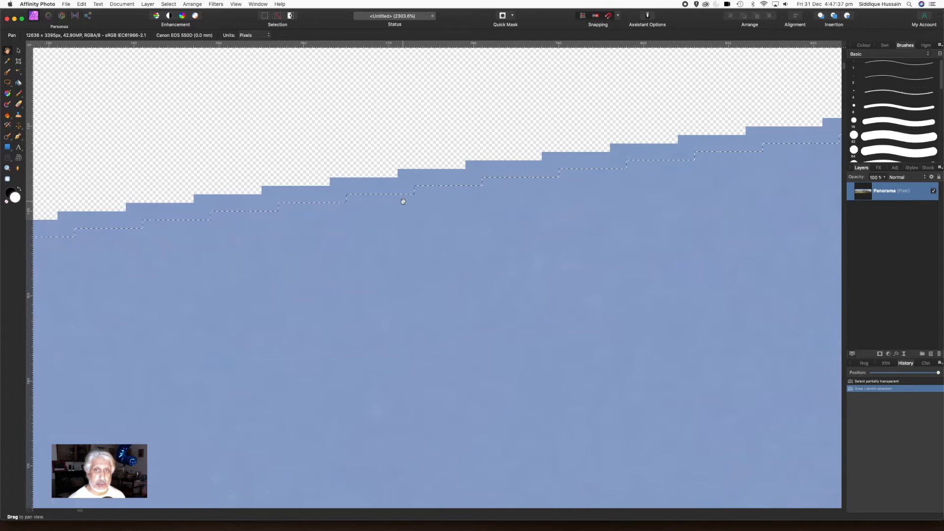
Step: Inpaint the selected transparent borders of the panorama, and clear the selection once the fill is complete
scroll(403, 191, "down", 5)
scroll(403, 202, "down", 5)
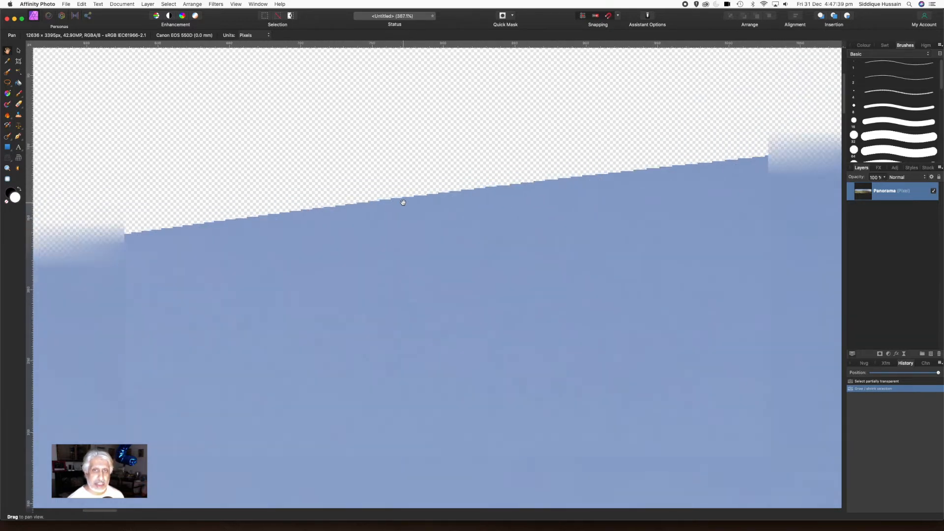
key("super+0")
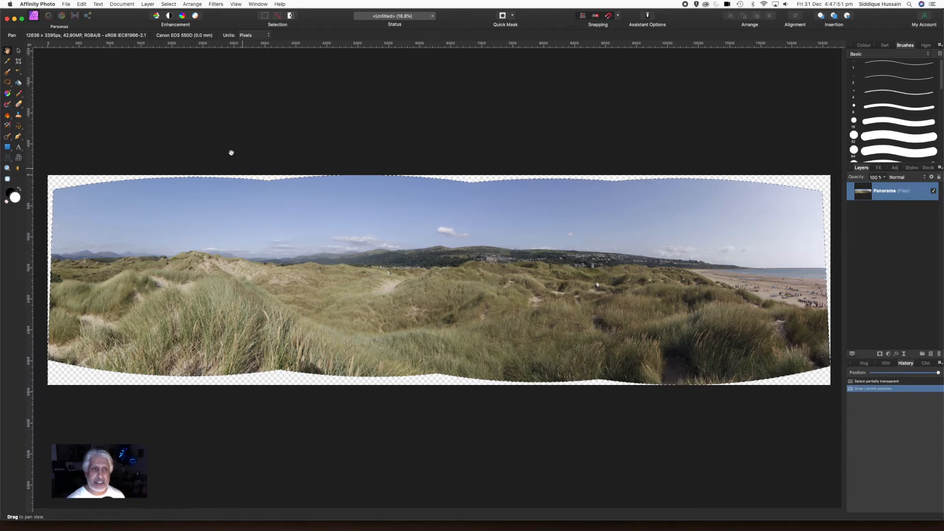
left_click(83, 5)
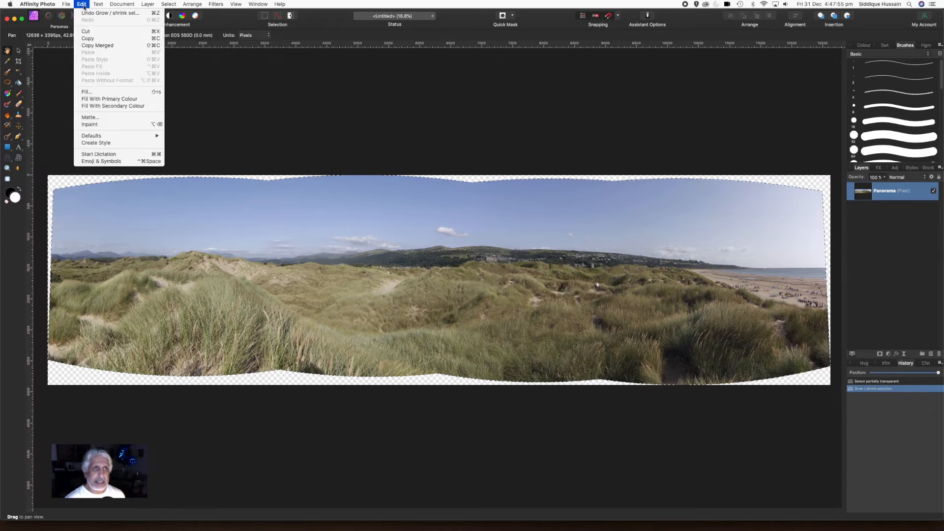
left_click(100, 125)
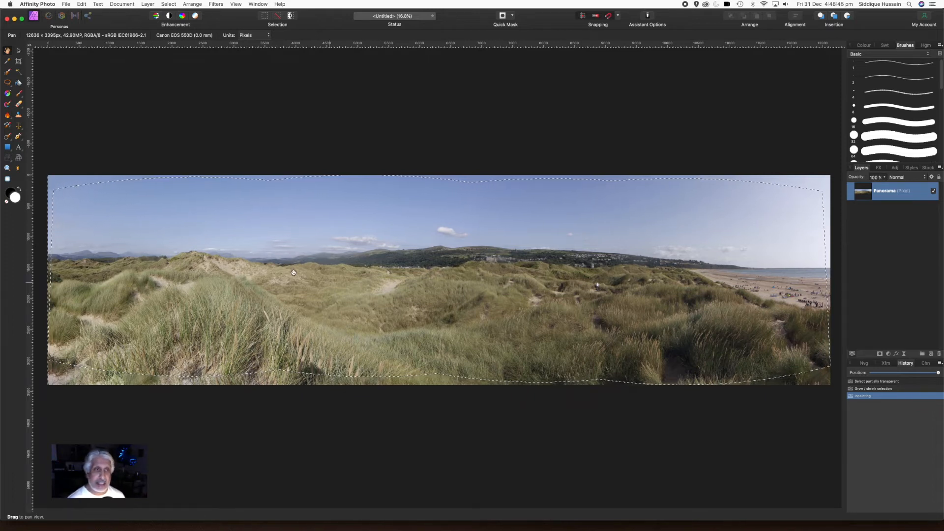
left_click(162, 5)
left_click(175, 19)
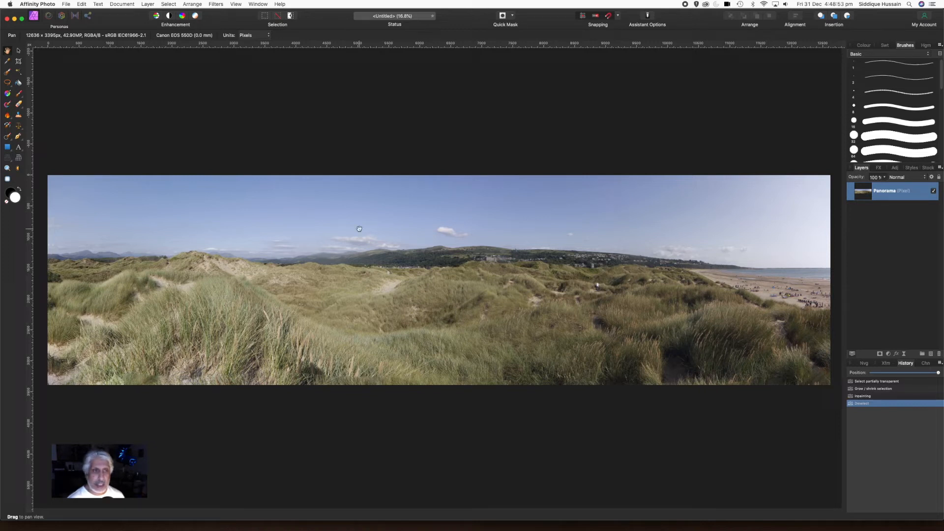
Step: Examine the inpainted left edge of the panorama at close range, from the mountains down to the grass in the bottom-left corner
scroll(49, 253, "up", 5)
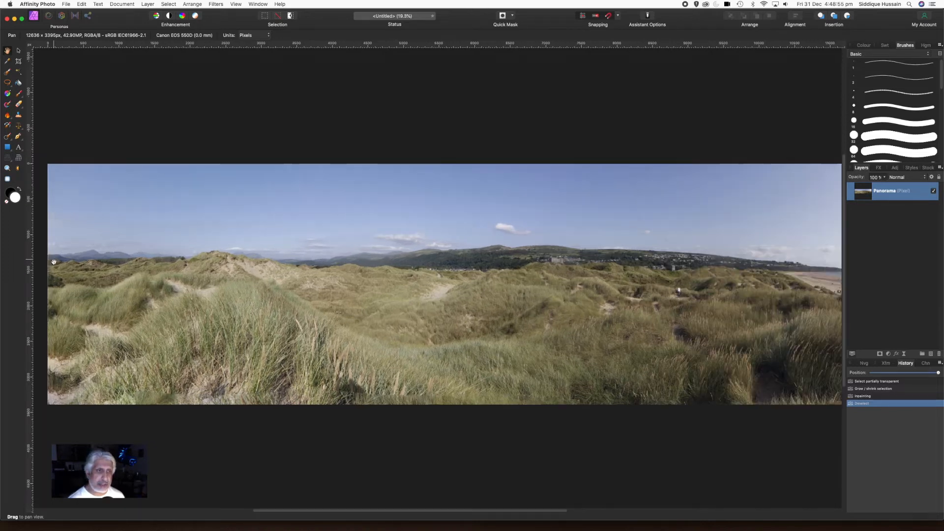
scroll(50, 260, "up", 8)
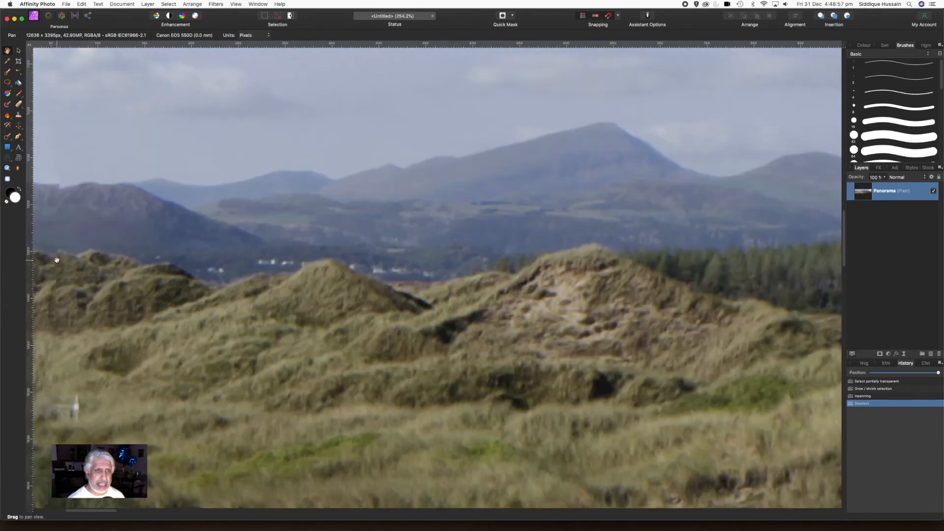
left_click_drag(100, 263, 236, 275)
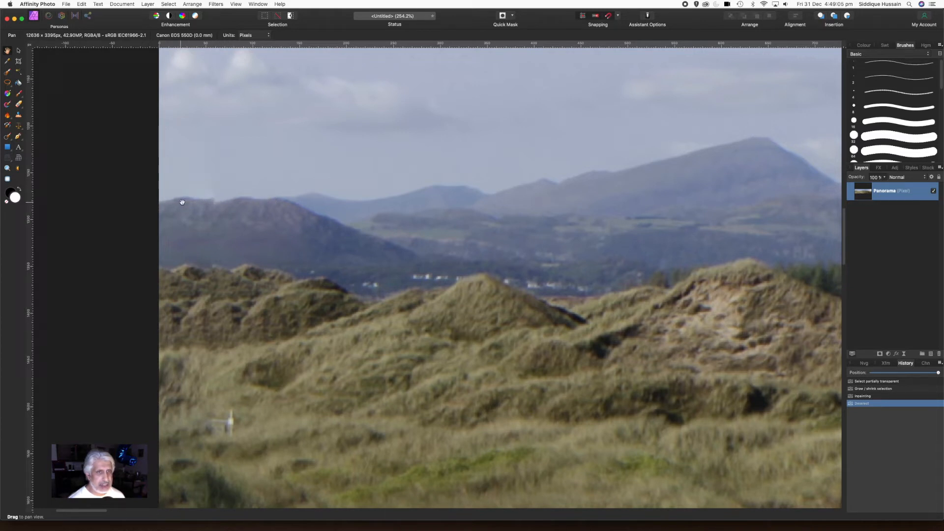
left_click_drag(299, 332, 331, 158)
left_click_drag(274, 325, 268, 147)
left_click_drag(305, 348, 281, 131)
left_click_drag(331, 254, 315, 51)
left_click_drag(395, 342, 271, 111)
left_click_drag(457, 306, 295, 40)
left_click_drag(472, 370, 438, 3)
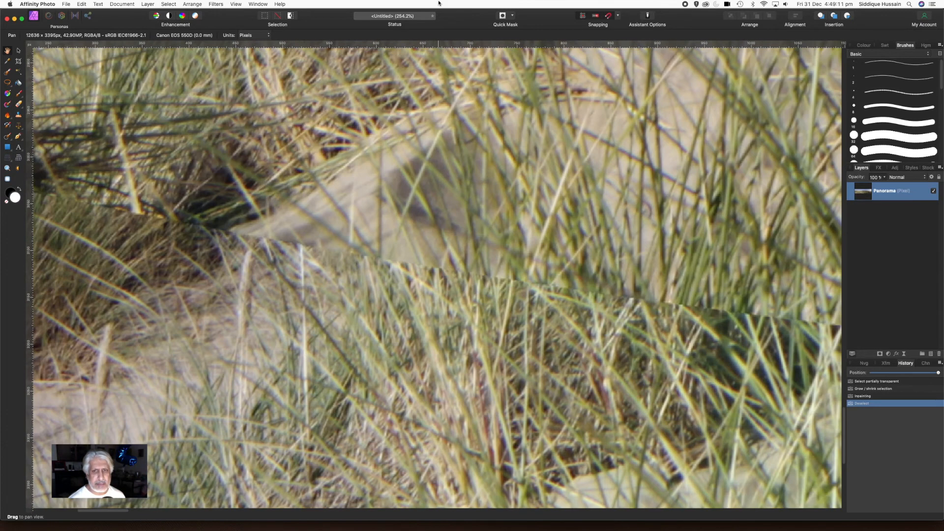
scroll(397, 127, "down", 4)
scroll(437, 245, "down", 1)
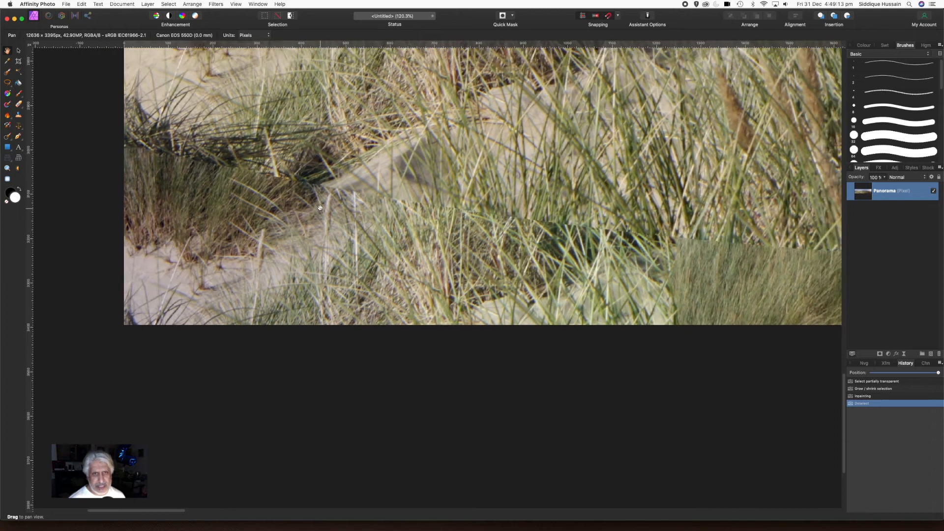
scroll(379, 177, "up", 2)
scroll(384, 226, "down", 1)
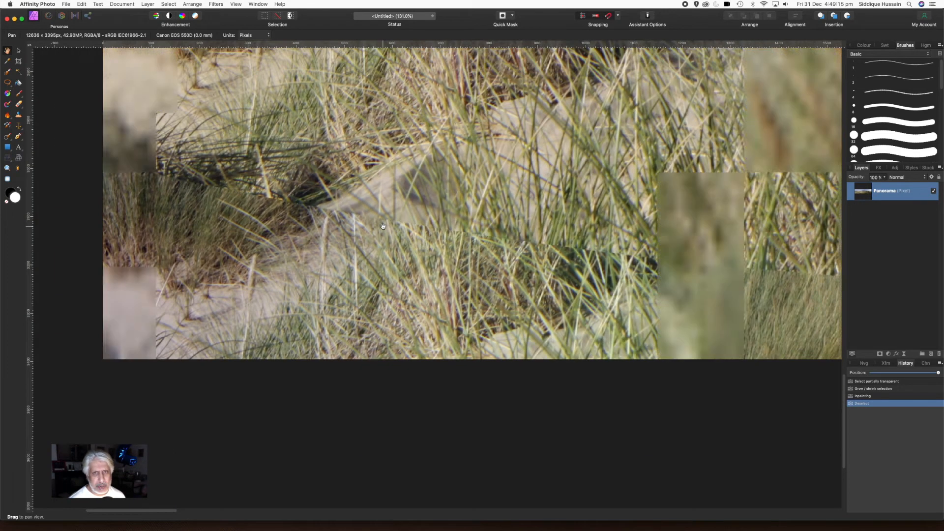
Step: Examine the inpainted grass along the panorama's lower border, working across from its left end to the beach end
scroll(383, 225, "down", 6)
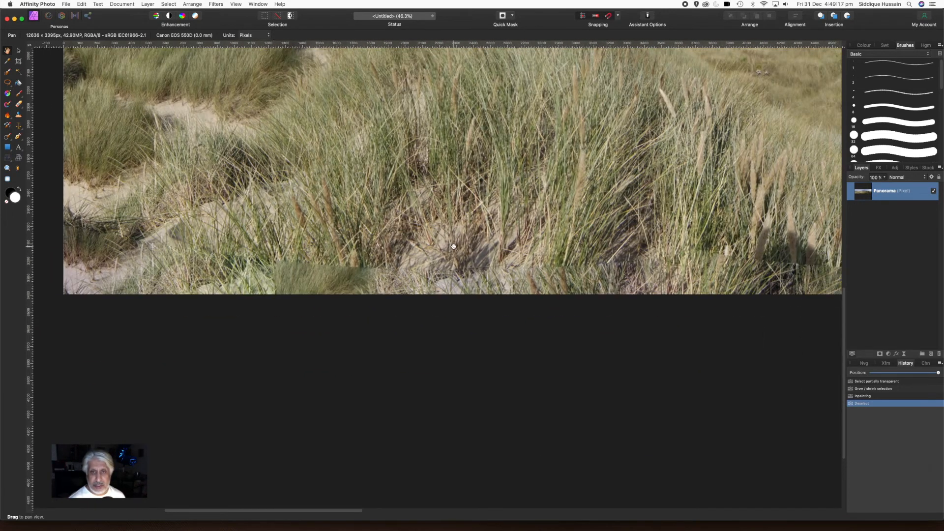
scroll(453, 245, "down", 3)
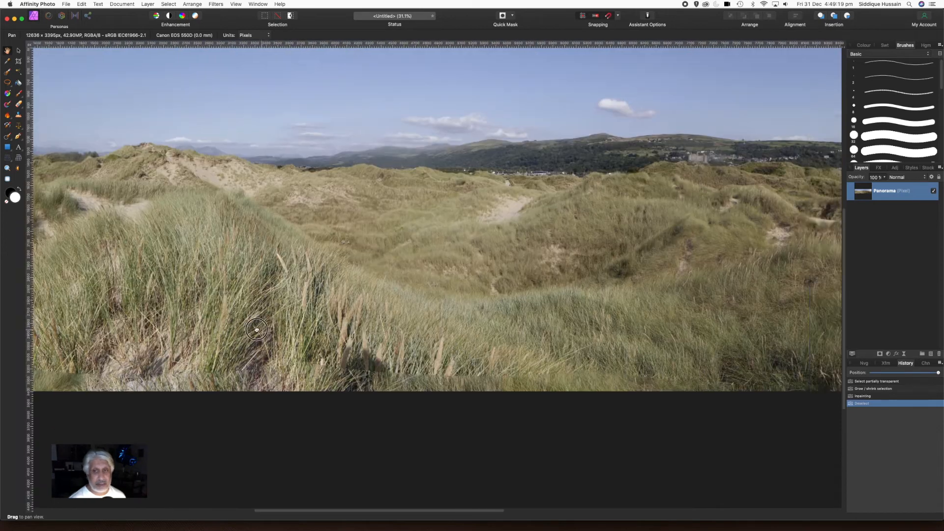
left_click_drag(261, 330, 306, 323)
scroll(553, 312, "right", 10)
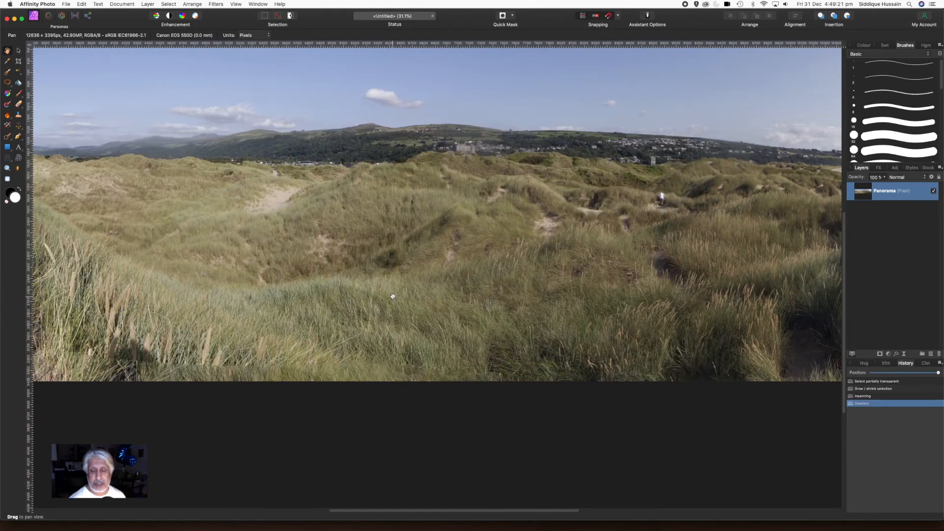
scroll(393, 296, "down", 1)
scroll(575, 279, "right", 10)
scroll(595, 256, "down", 2)
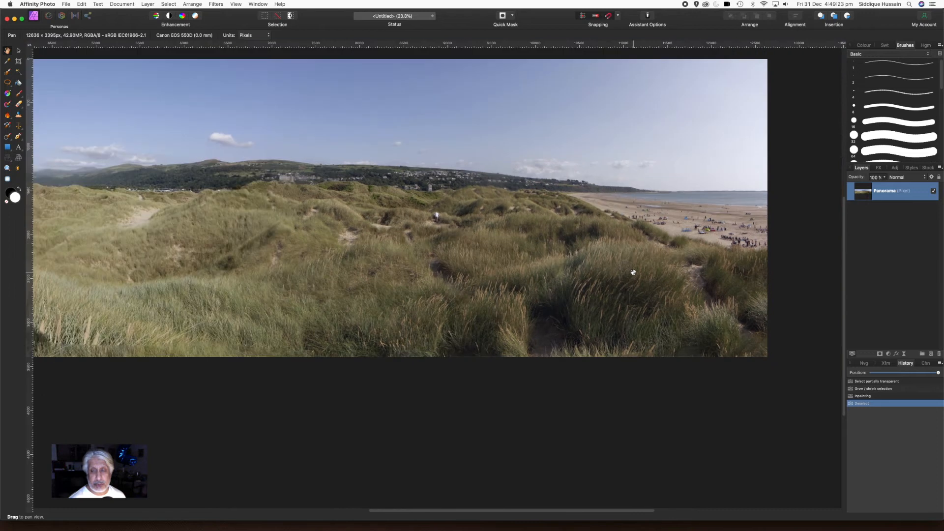
left_click_drag(606, 242, 609, 288)
scroll(608, 288, "right", 5)
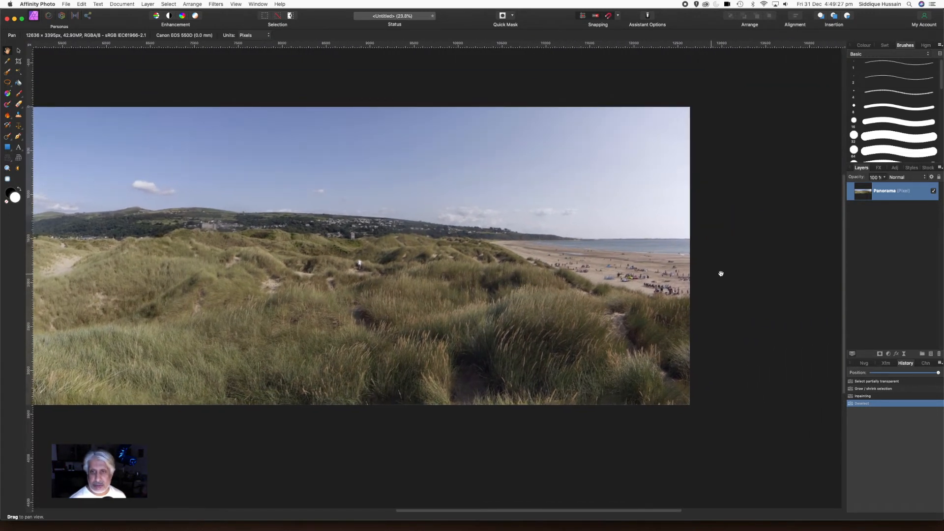
Step: Examine the inpainted right edge of the panorama around the beachgoers for repeated details, and return to the full image
scroll(703, 288, "up", 10)
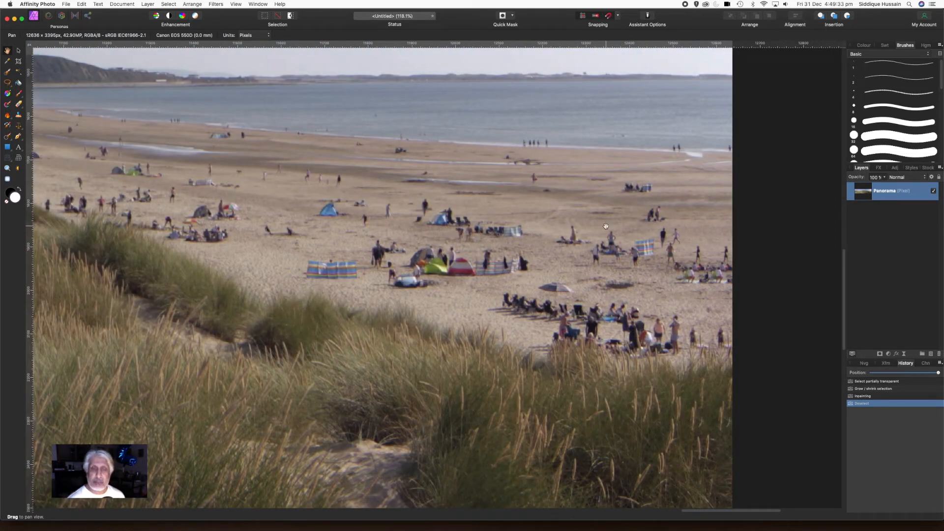
scroll(596, 228, "down", 2)
scroll(596, 228, "down", 3)
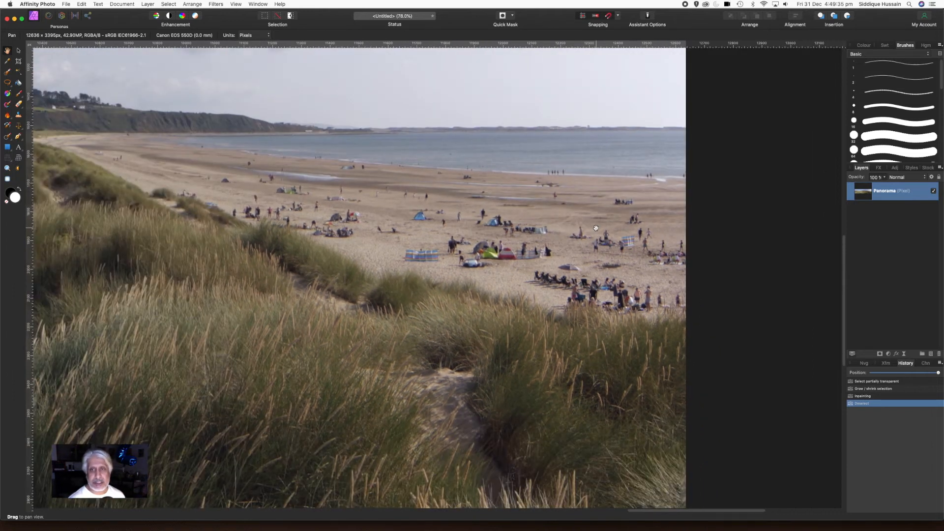
scroll(599, 239, "down", 1)
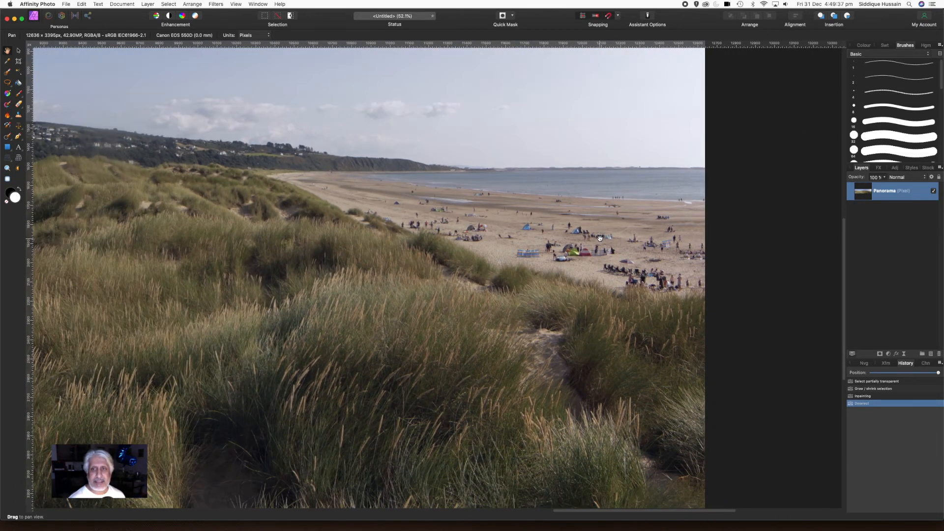
left_click_drag(493, 245, 493, 245)
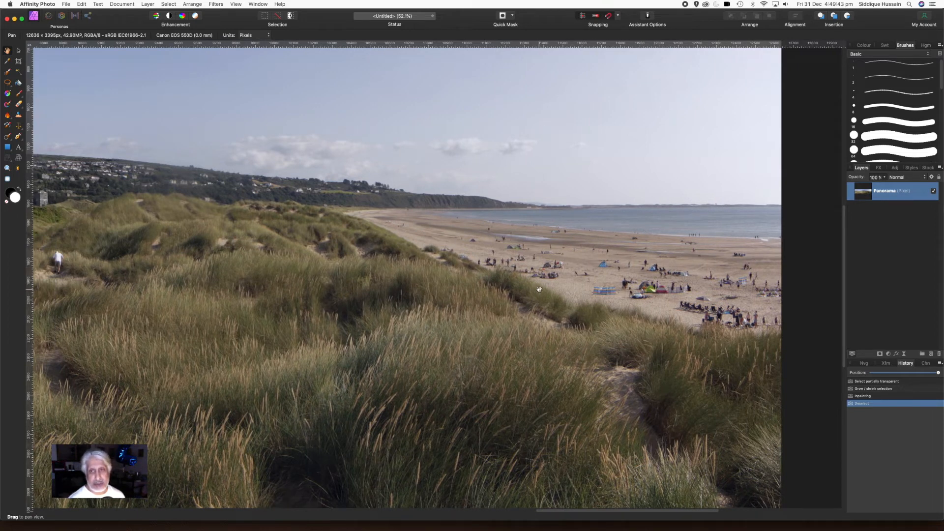
scroll(782, 289, "up", 10)
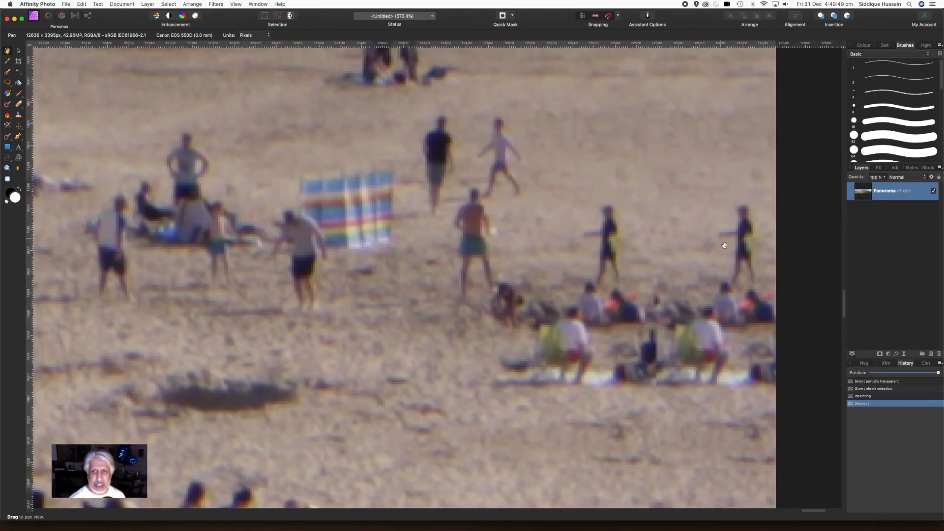
scroll(545, 280, "down", 5)
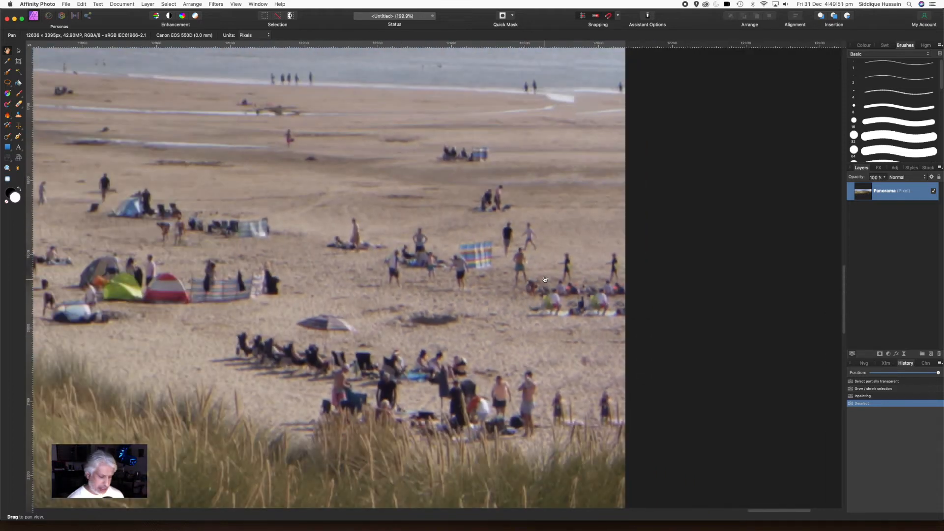
key("super+0")
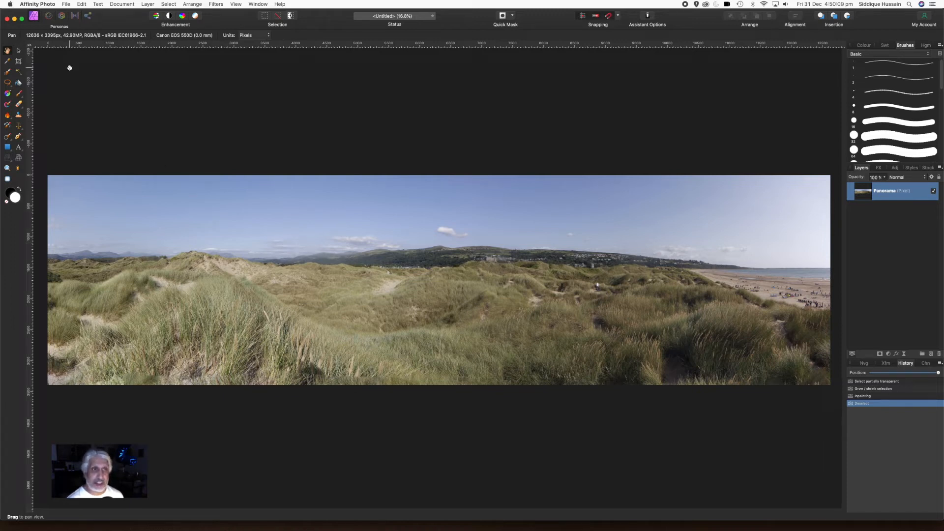
Step: Crop the sky off the top of the panorama to 12636 × 3112 px, and rasterise and trim the Panorama layer
left_click(18, 62)
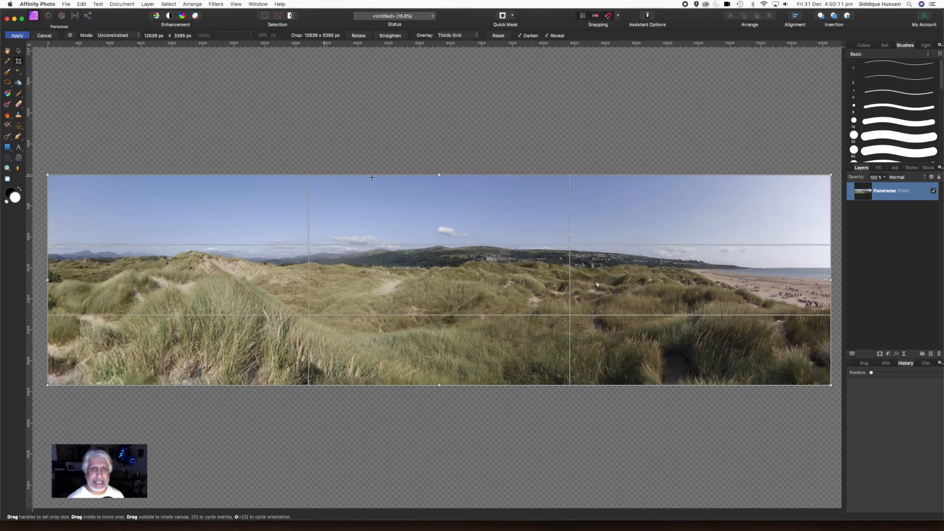
left_click_drag(439, 175, 439, 191)
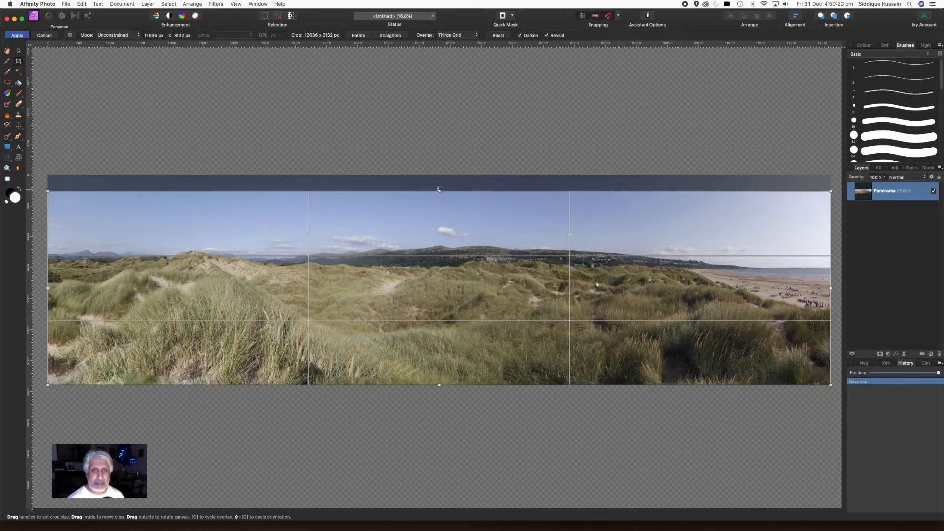
left_click_drag(438, 190, 439, 193)
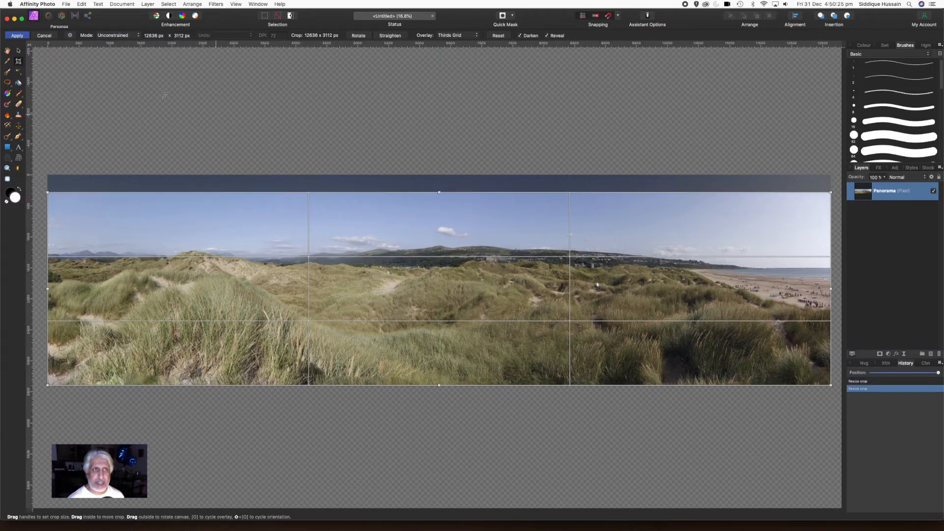
left_click(20, 36)
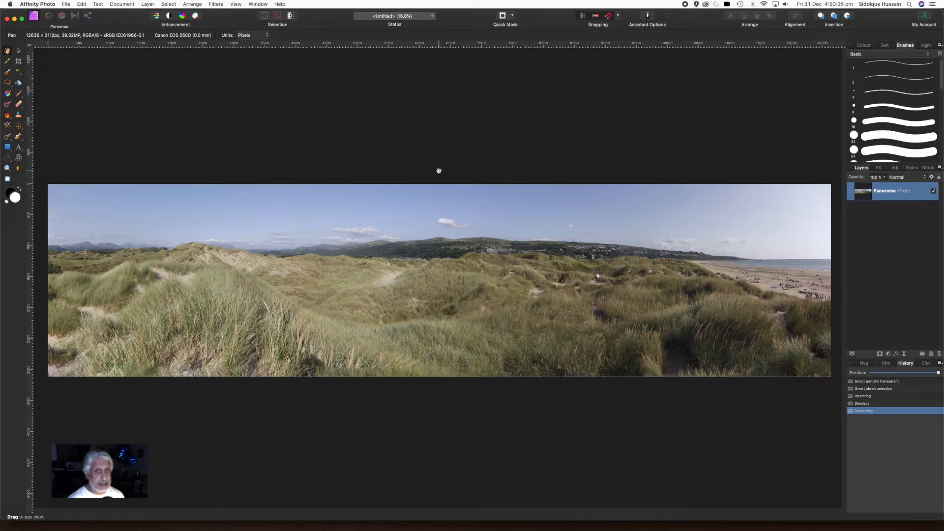
right_click(880, 194)
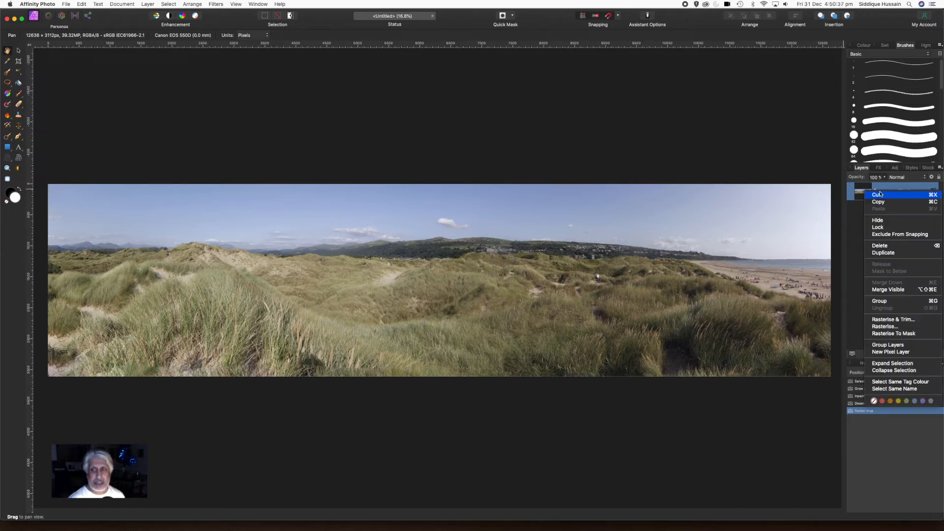
left_click(887, 321)
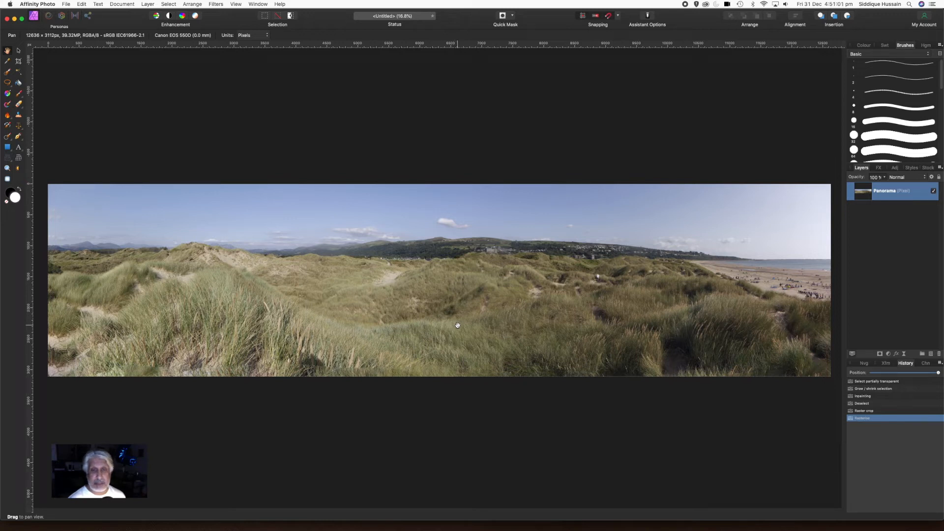
Step: Duplicate the Panorama layer and set the upper copy's blend mode to Soft Light
right_click(883, 193)
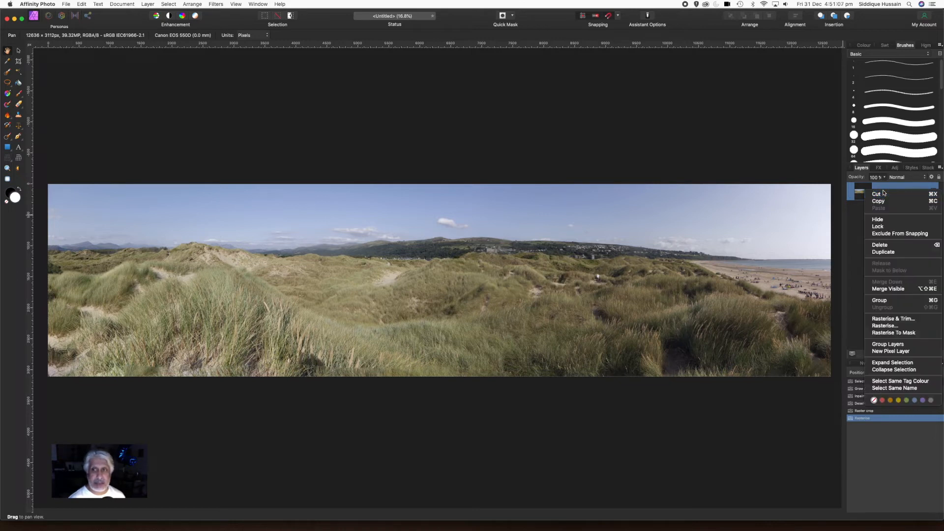
left_click(886, 251)
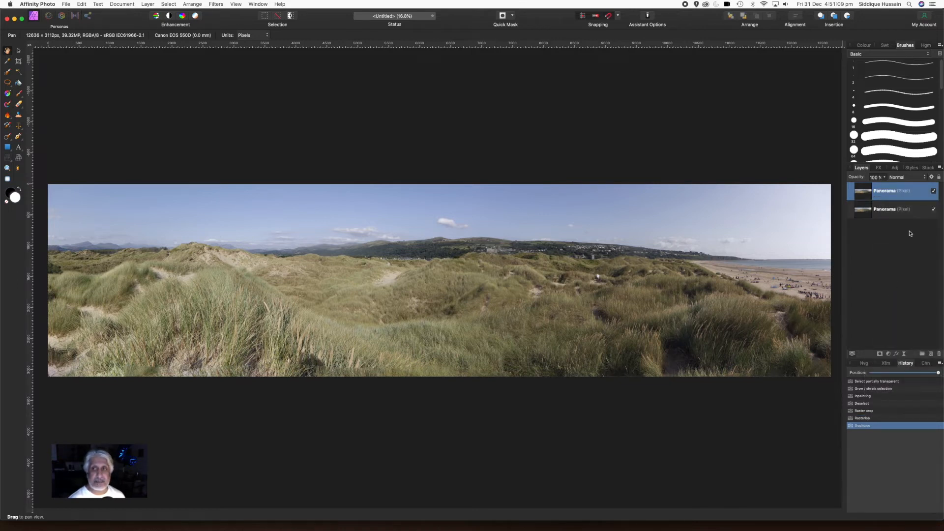
left_click(920, 182)
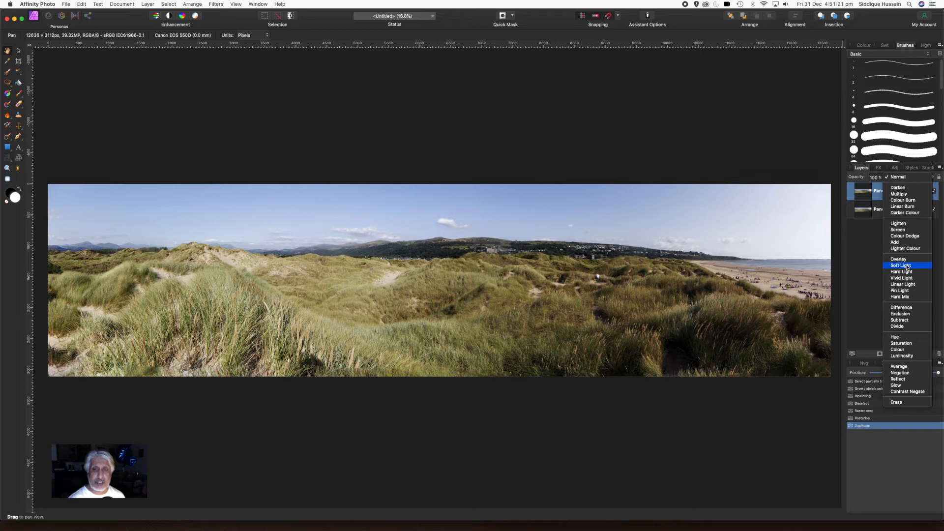
left_click(906, 266)
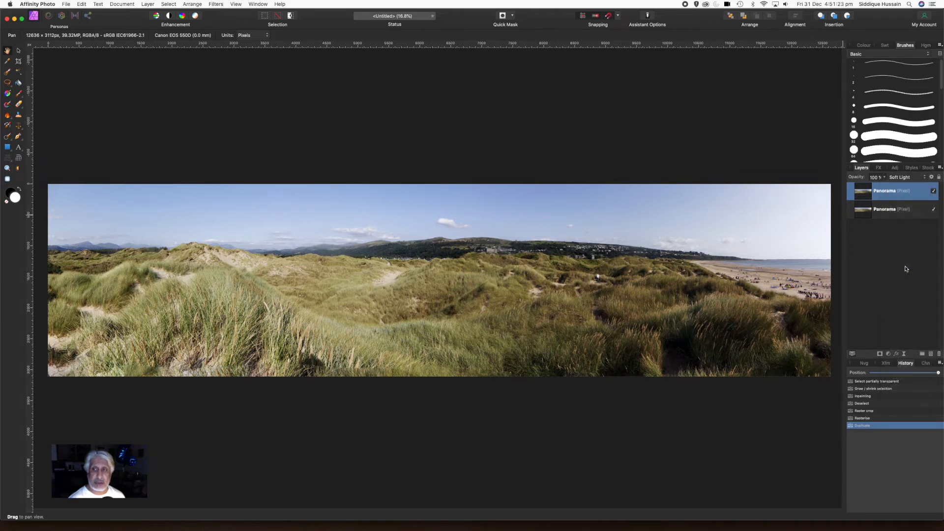
Step: Toggle the Soft Light copy's visibility off and on to compare the panorama with and without it, leaving it shown
left_click(934, 192)
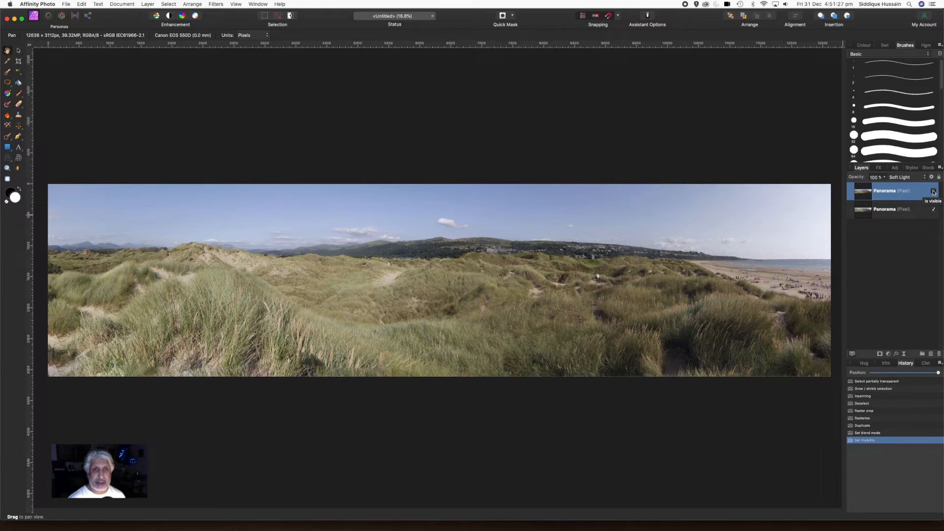
left_click(934, 191)
left_click(934, 192)
left_click(934, 192)
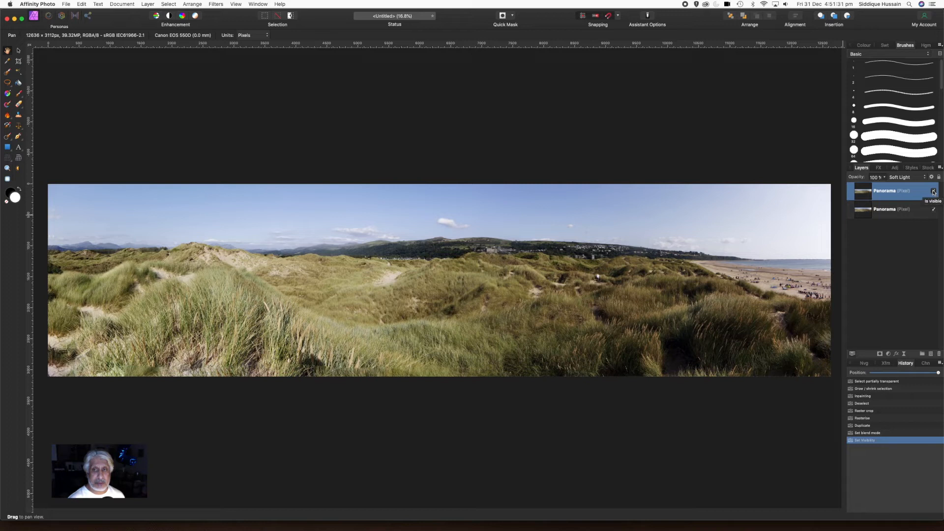
Step: Hide and reshow the Soft Light copy to compare, and add a Curves adjustment layer above it
left_click(934, 192)
left_click(934, 192)
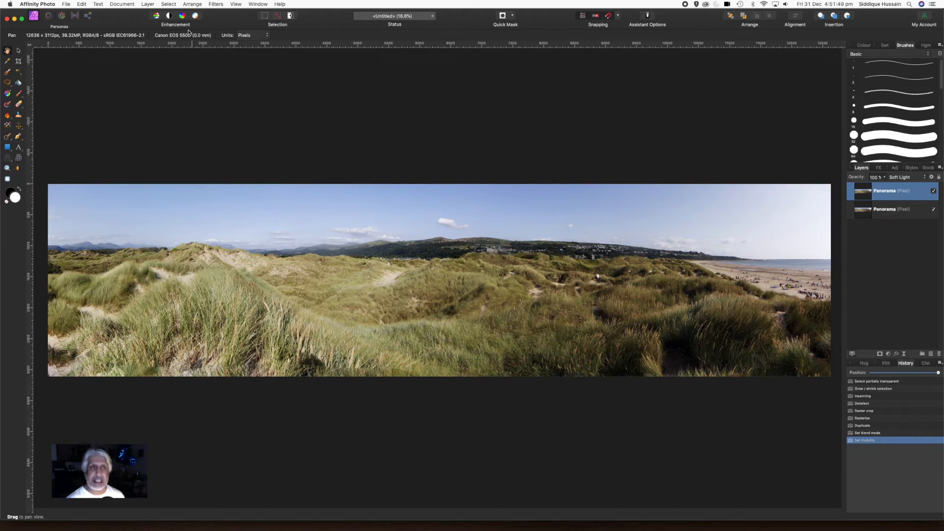
left_click(148, 5)
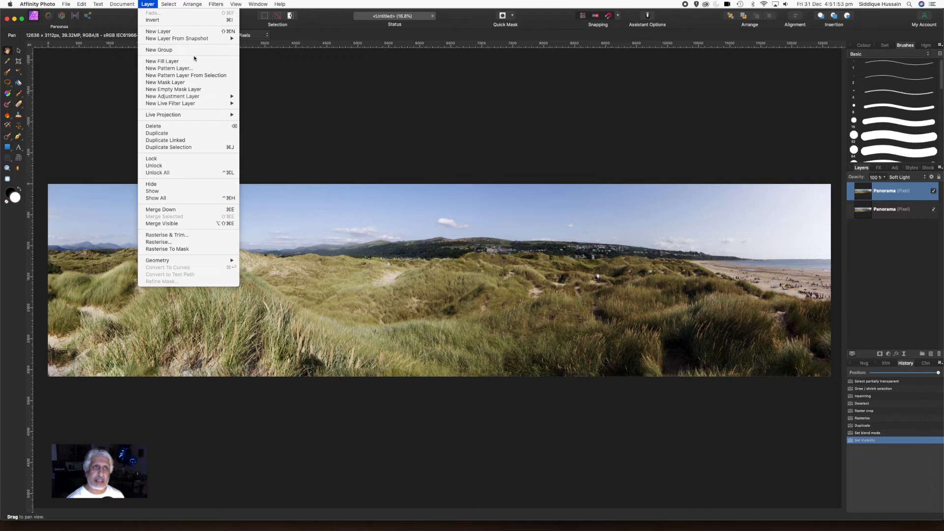
mouse_move(187, 104)
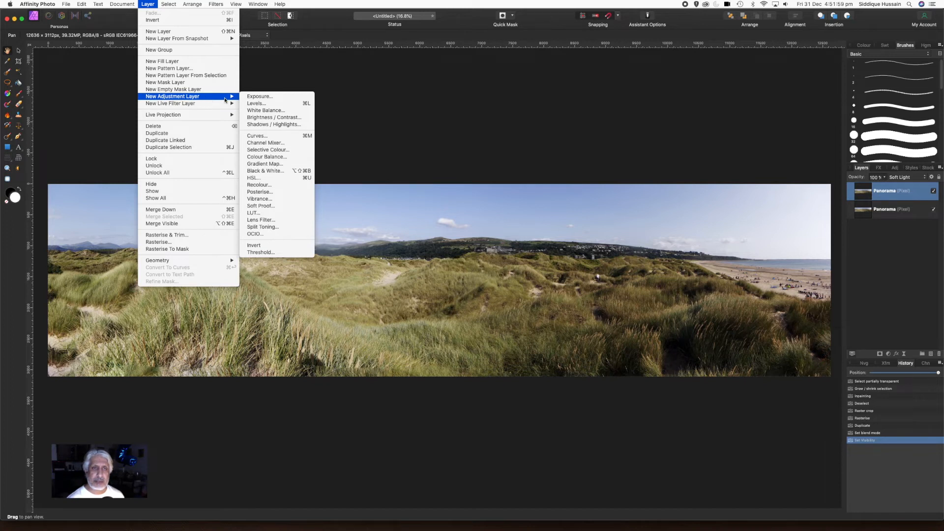
left_click(272, 136)
left_click_drag(749, 321, 600, 297)
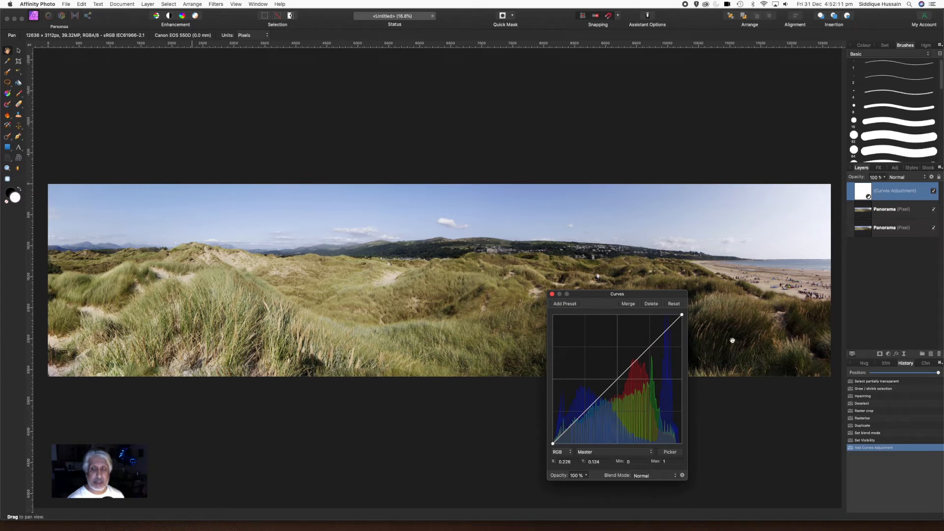
Step: Bow the master curve downwards to darken the panorama, with points near 0.85/0.75 in the highlights and 0.18/0.11 in the shadows
mouse_move(656, 344)
left_mouse_down()
mouse_move(649, 333)
mouse_move(664, 338)
mouse_move(652, 331)
mouse_move(662, 345)
left_mouse_up()
left_click_drag(583, 428, 577, 430)
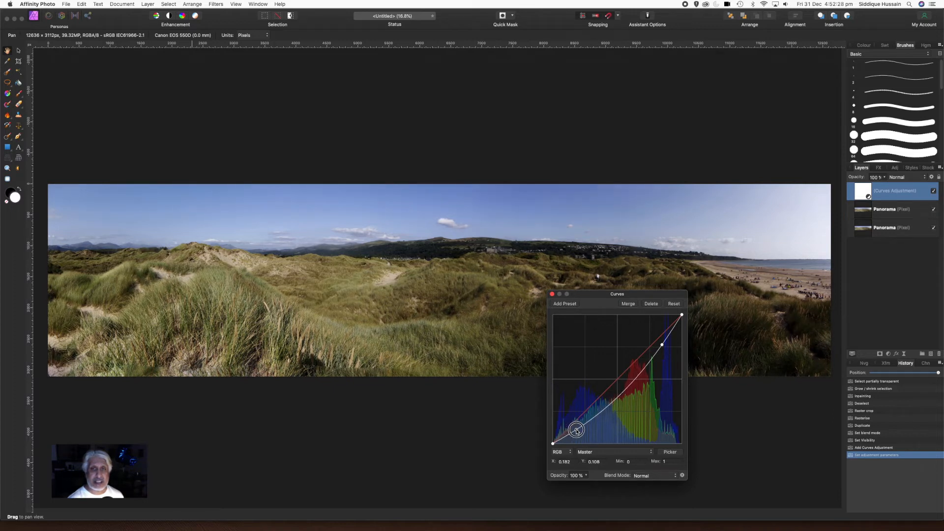
left_click(662, 346)
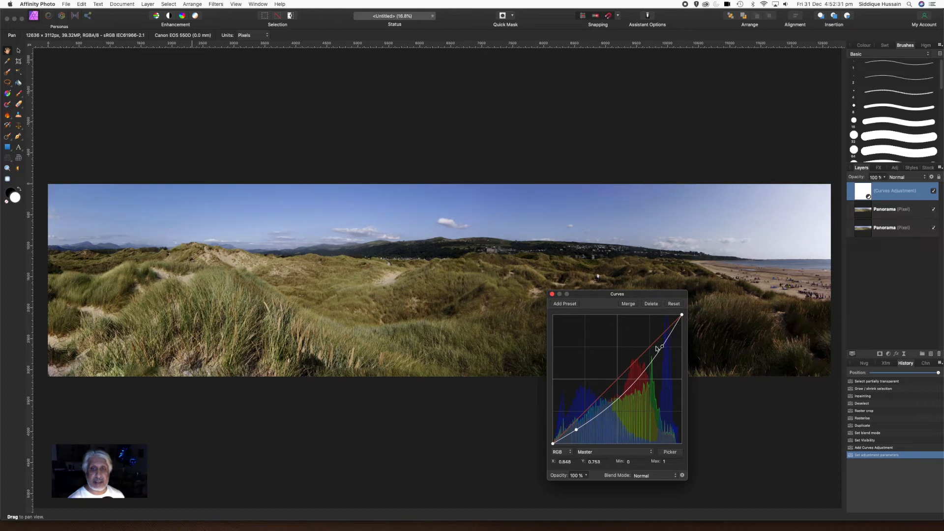
left_click(552, 294)
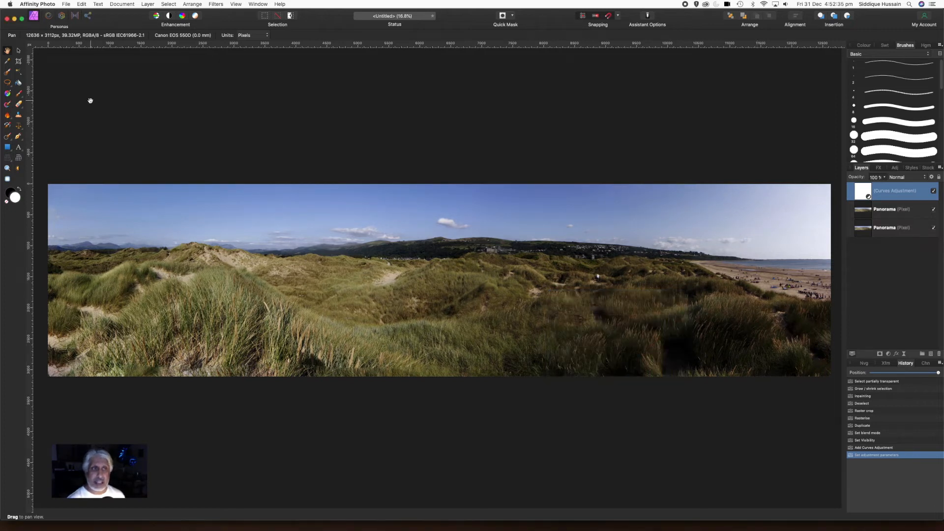
Step: Mask the Curves adjustment with a vertical white-to-black linear gradient from the panorama's top edge down to the lower grass
left_click(8, 94)
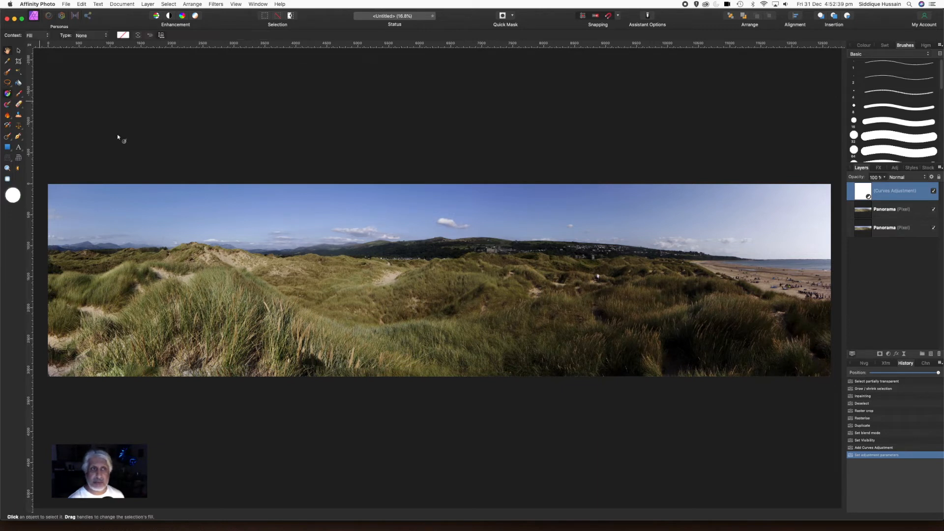
left_click_drag(453, 172, 451, 351)
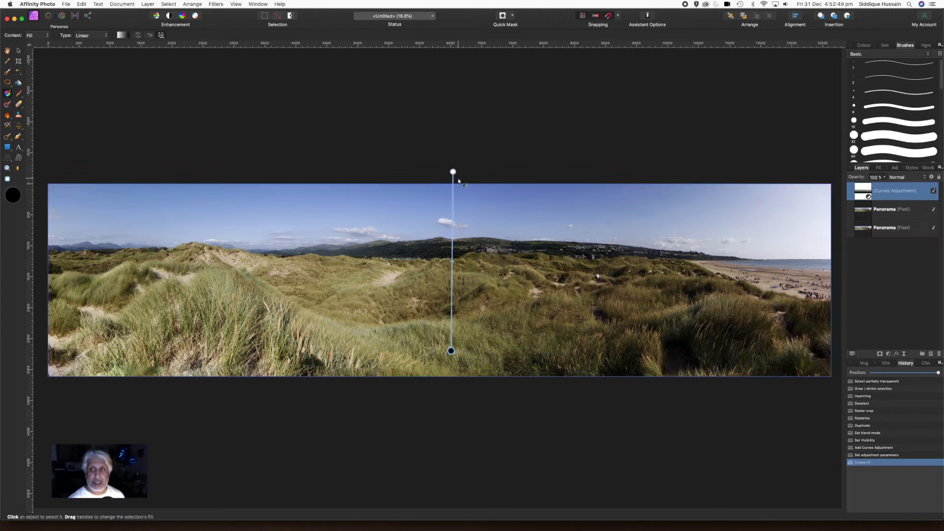
left_click(453, 172)
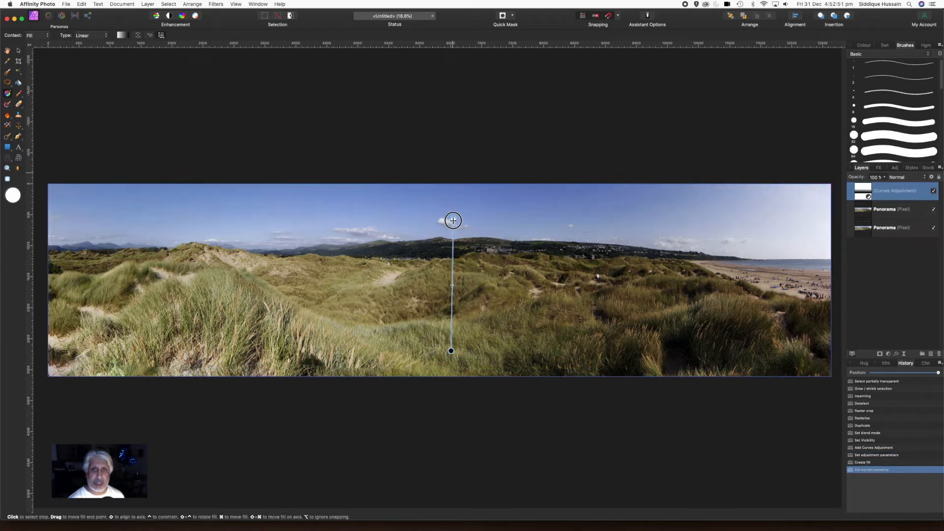
mouse_move(453, 170)
left_mouse_down()
mouse_move(453, 193)
mouse_move(452, 184)
left_mouse_up()
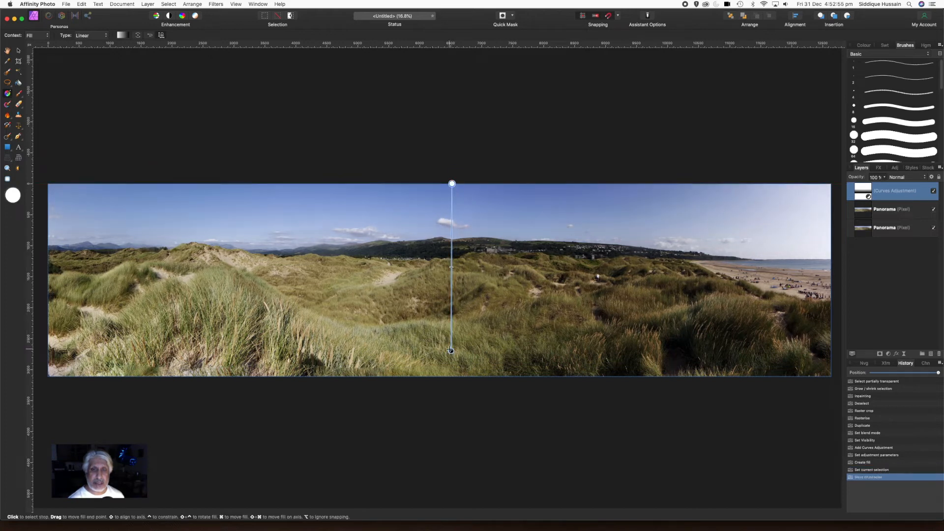
Step: Move the mask gradient's black end up to just below the horizon and shift its midpoint down towards that end
left_click(451, 351)
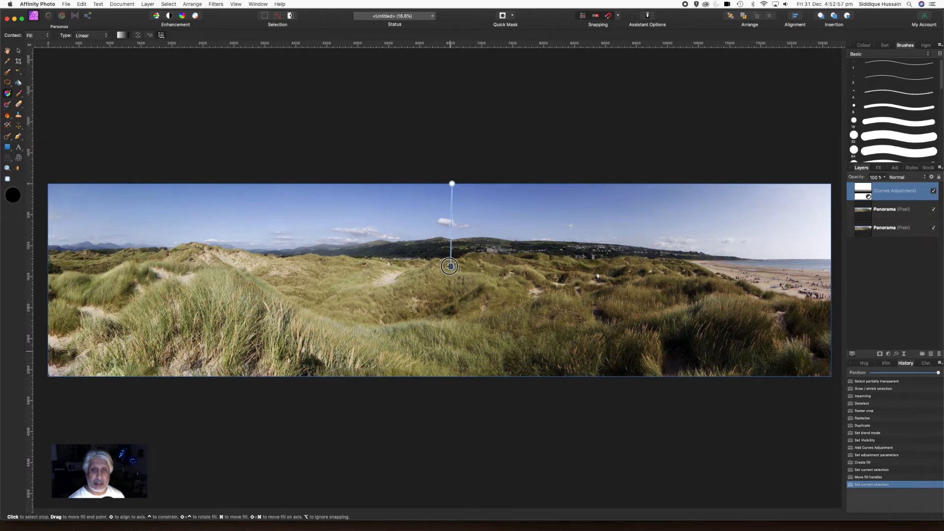
left_click_drag(448, 354, 443, 378)
left_click_drag(448, 414, 451, 261)
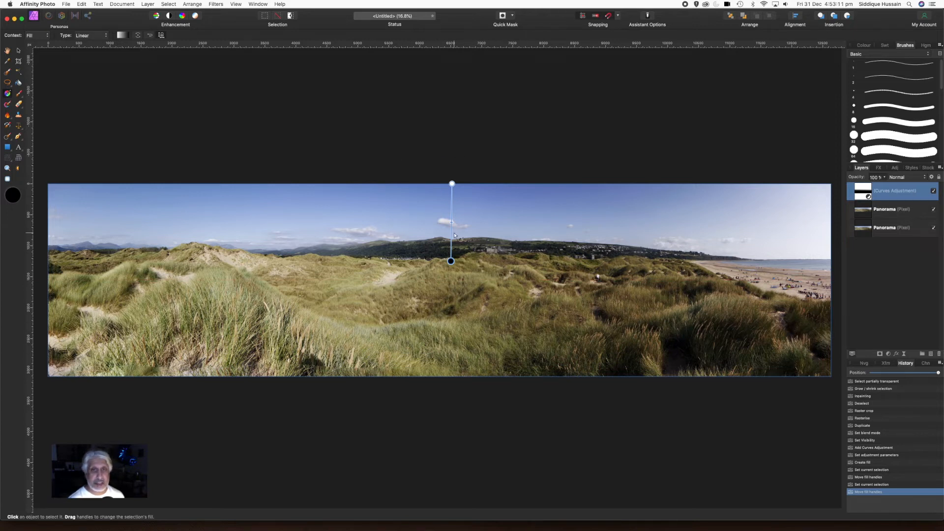
left_click_drag(450, 223, 451, 244)
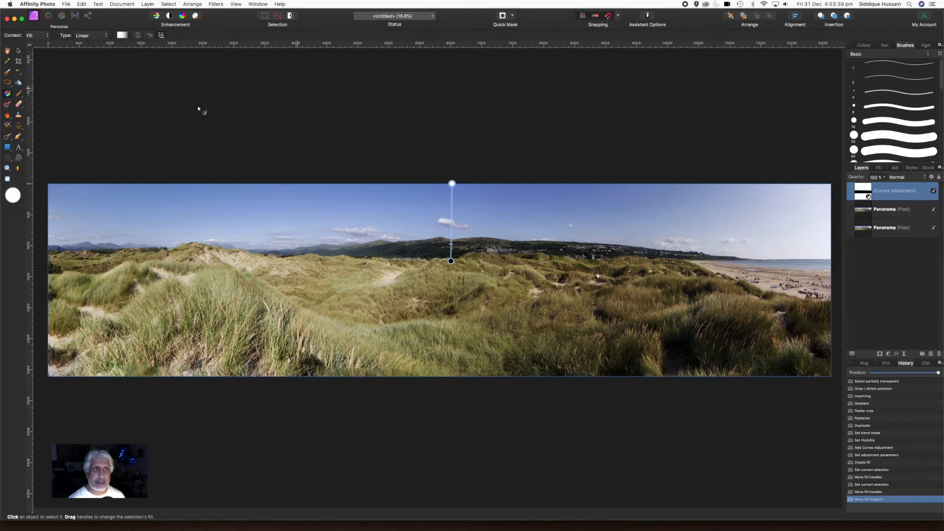
left_click(7, 52)
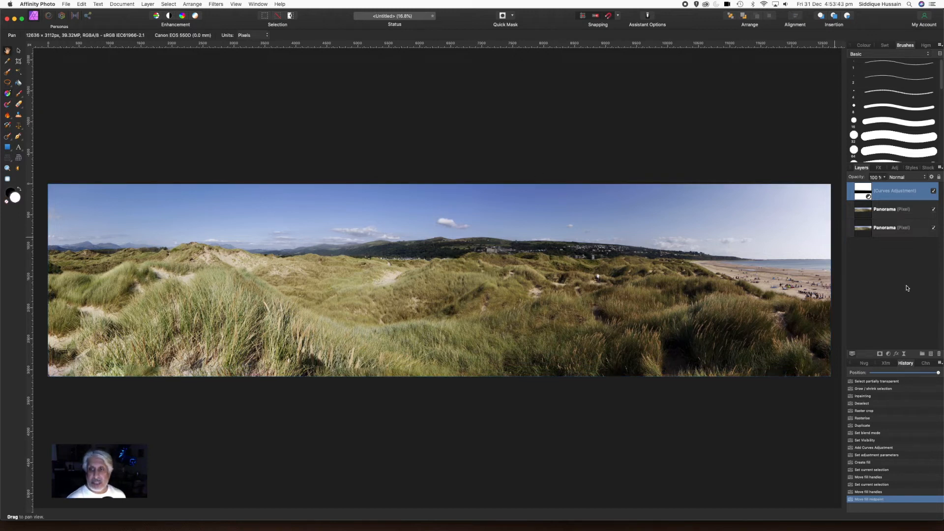
Step: Merge the visible layers into a new pixel layer above the Curves adjustment
left_click(887, 210)
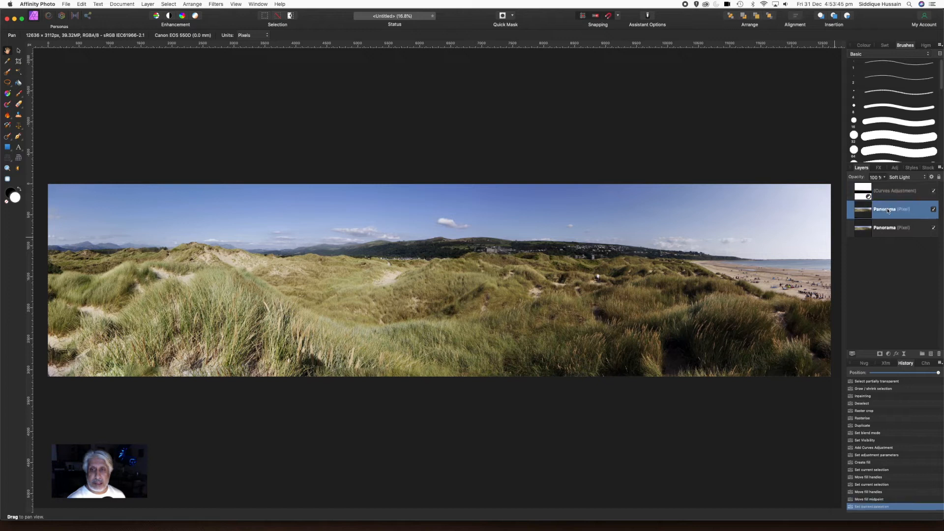
left_click(885, 227)
left_click(884, 193)
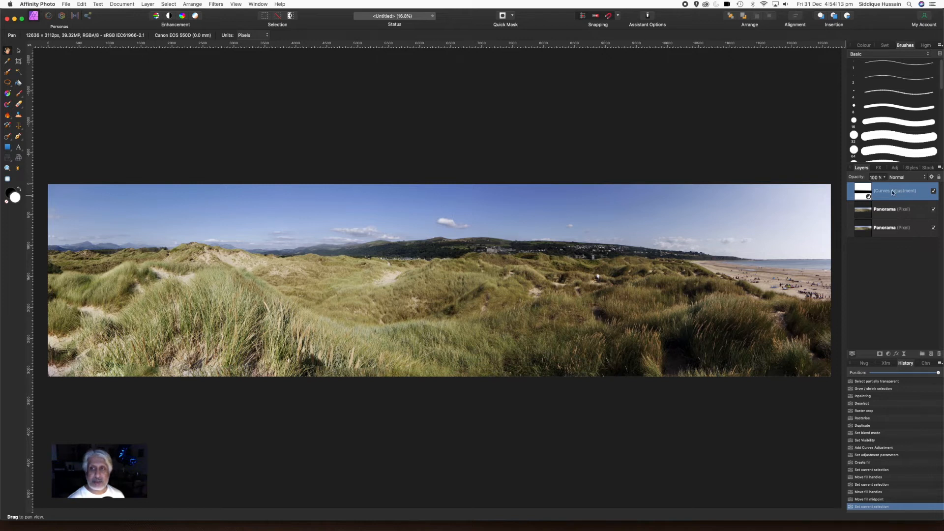
right_click(892, 192)
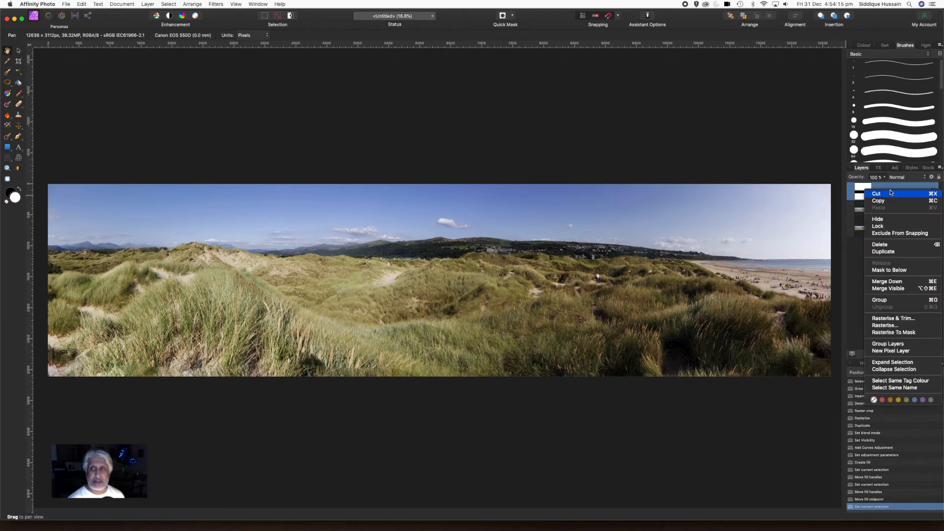
left_click(888, 289)
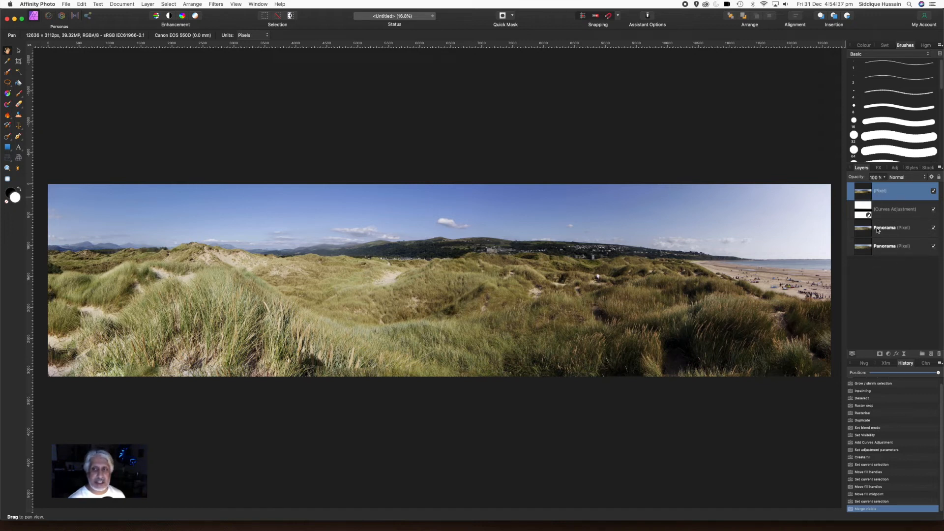
Step: Hide the merged layer, Curves adjustment and both Panorama layers one by one, and reshow them to compare the edits
left_click(934, 191)
left_click(934, 210)
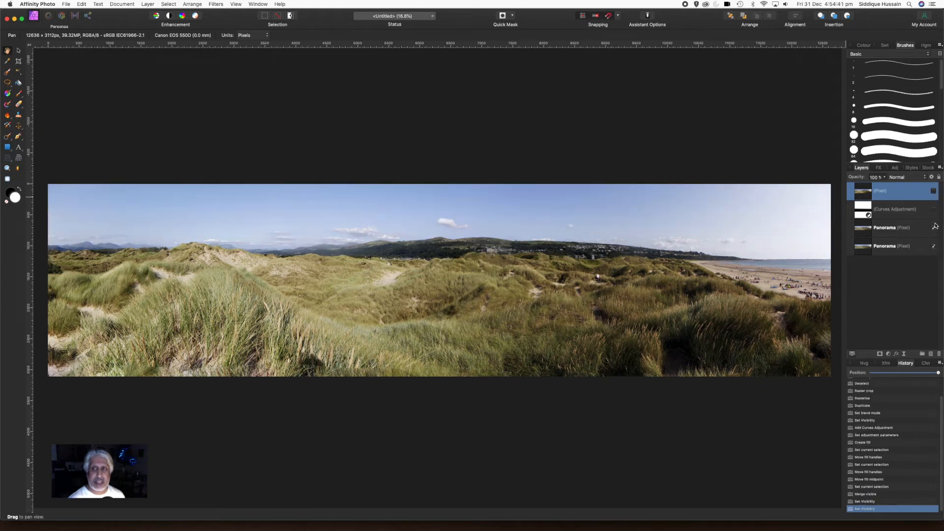
left_click(934, 229)
left_click(934, 247)
left_click(934, 228)
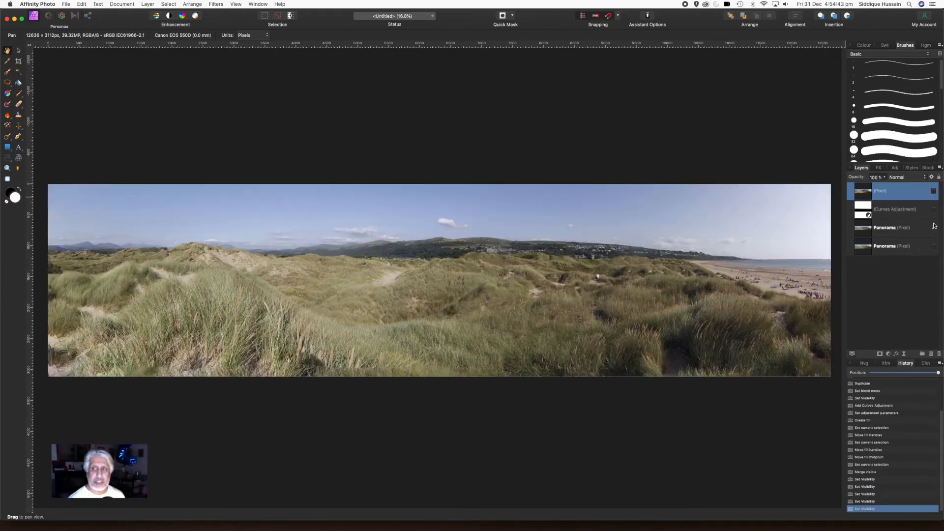
left_click(934, 211)
left_click(933, 191)
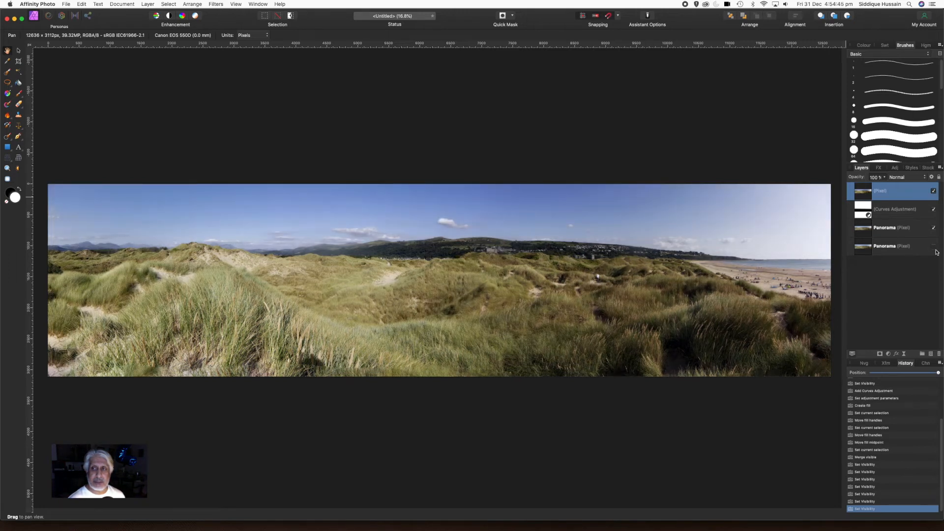
left_click(934, 246)
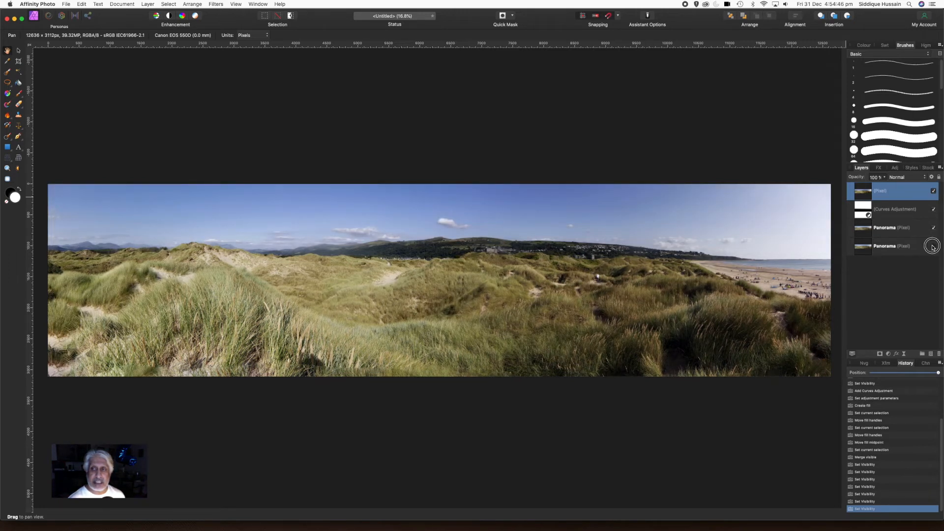
Step: Hide the Curves adjustment and both Panorama layers, leaving only the merged pixel layer shown
left_click(934, 210)
left_click(934, 228)
left_click(934, 247)
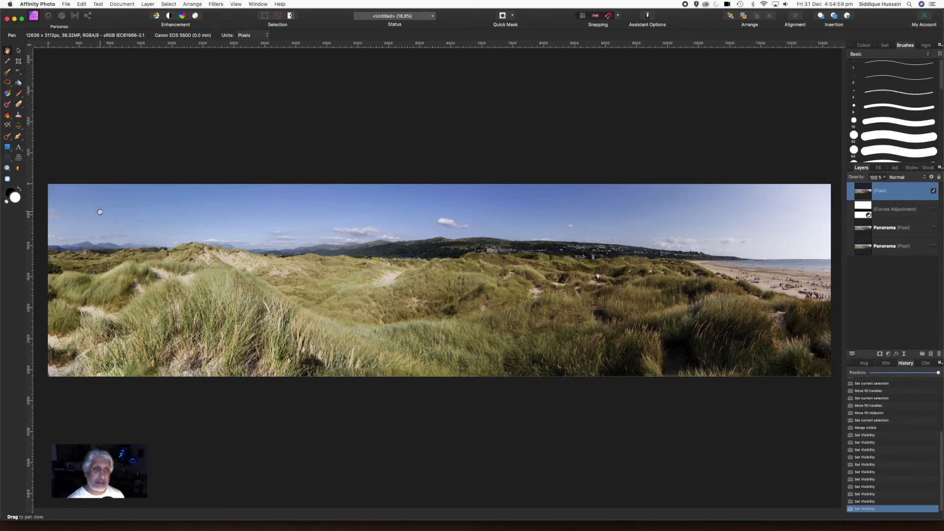
Step: Choose the Artistic Text tool and set its font to Apple Chancery
left_click(19, 150)
left_click(19, 151)
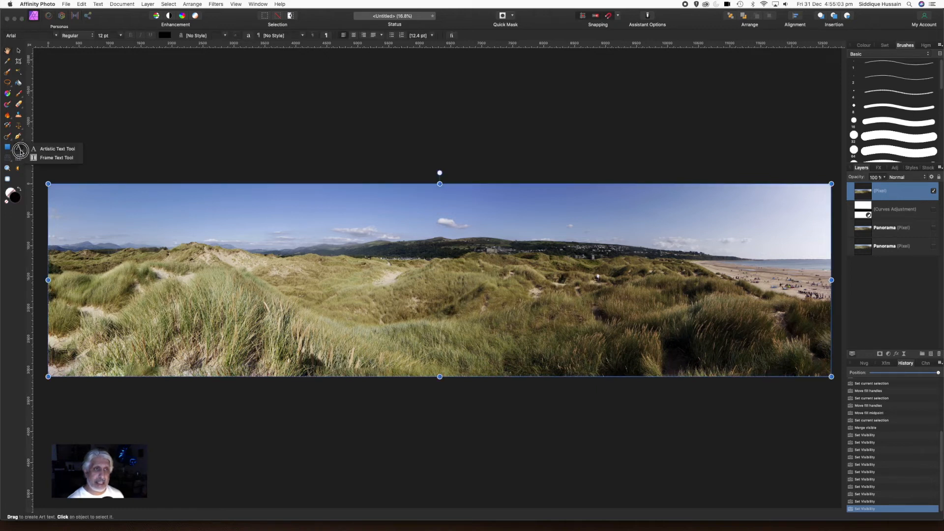
left_click(55, 151)
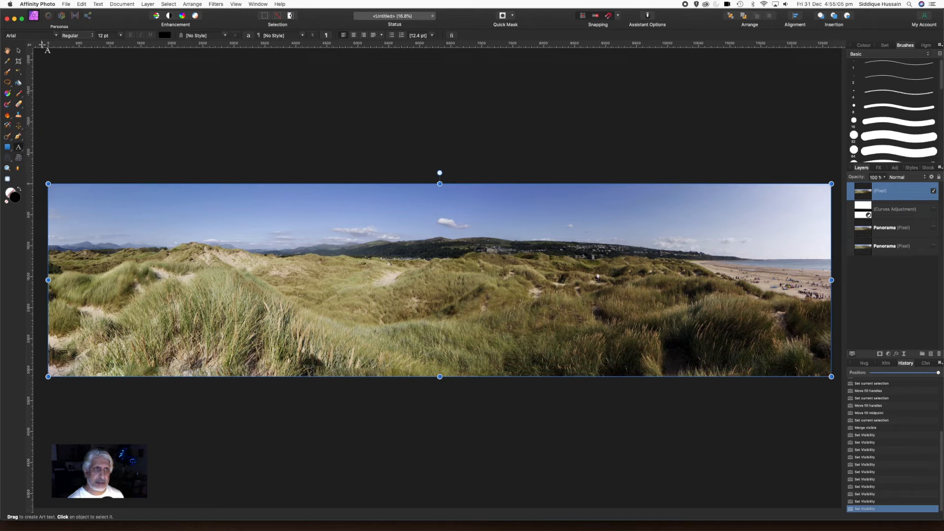
left_click(56, 37)
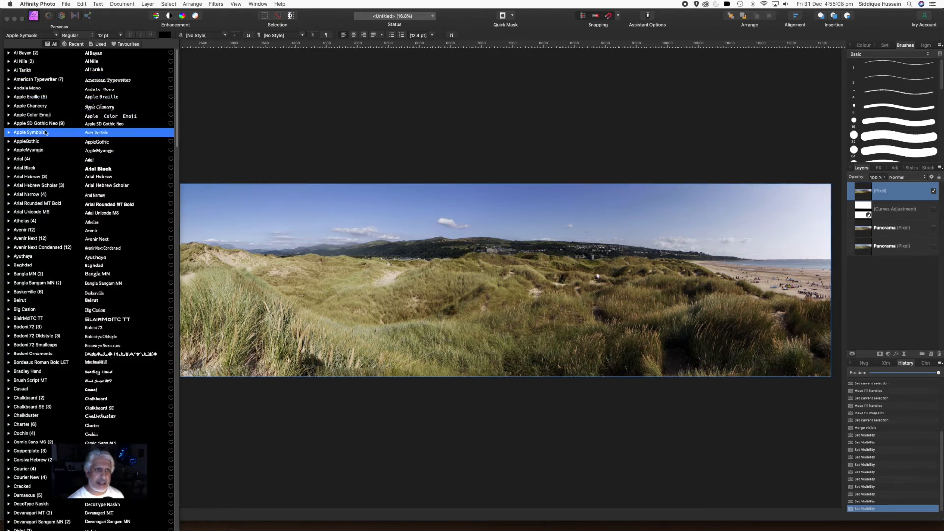
left_click(45, 107)
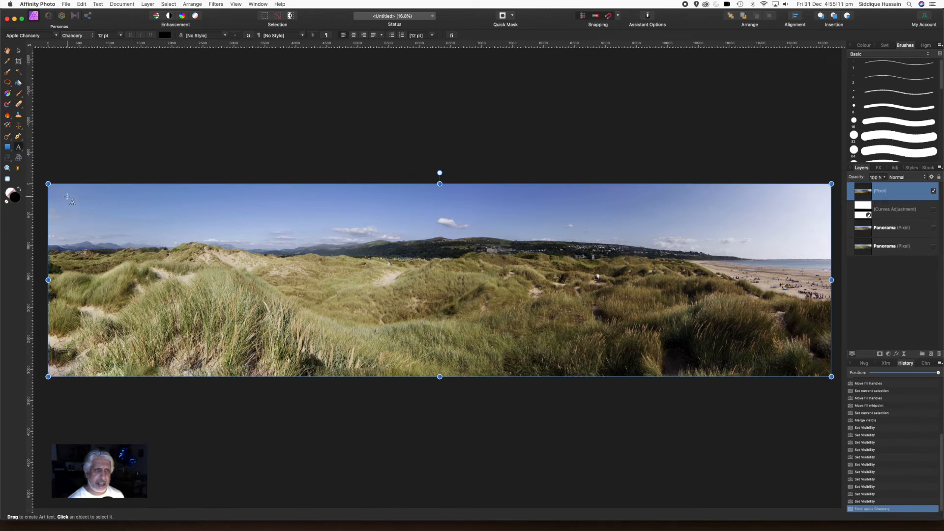
Step: Add the title "Barmouth, Wales 2021" at about 372 pt in the sky at the panorama's upper left
left_click_drag(73, 202, 93, 220)
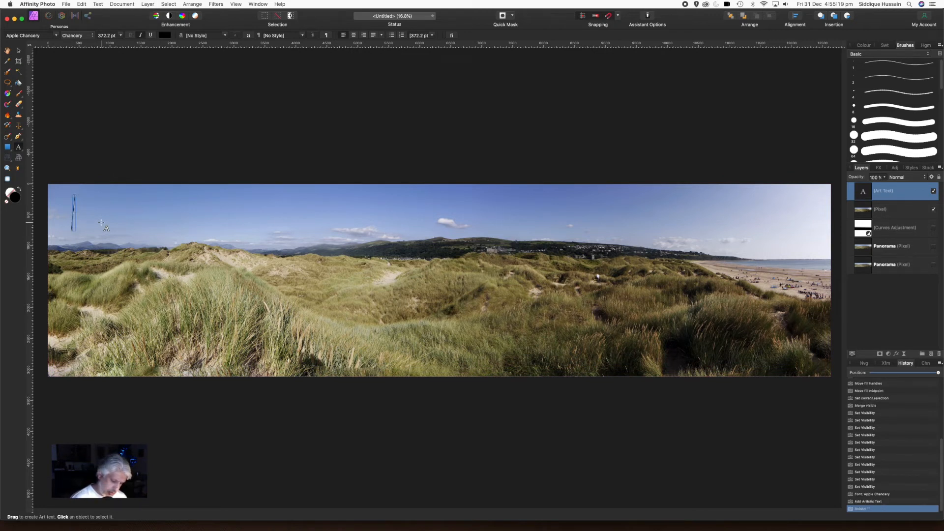
type("Barmou")
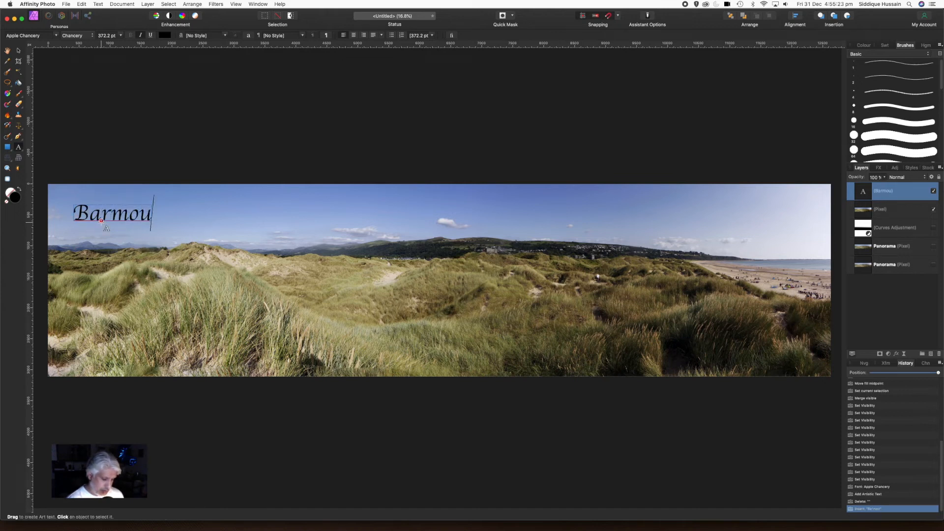
type("th, ")
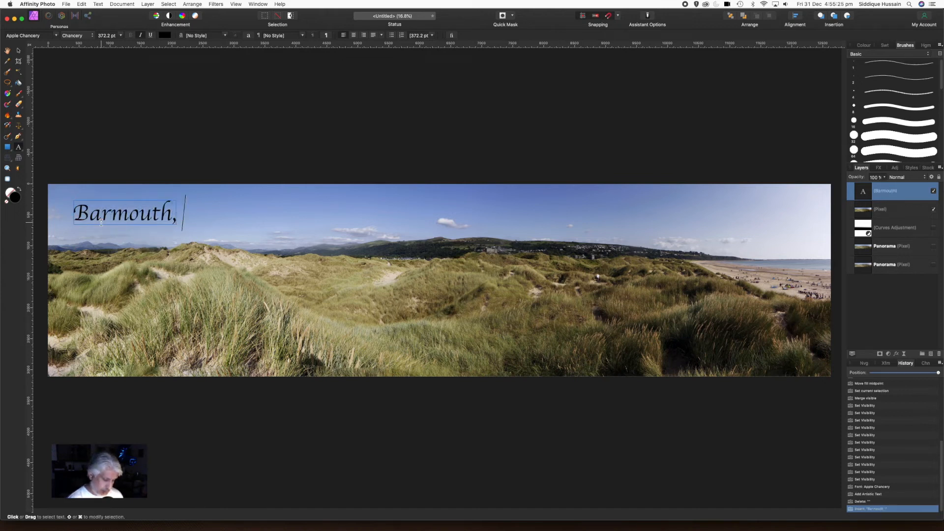
type("Wales 2021")
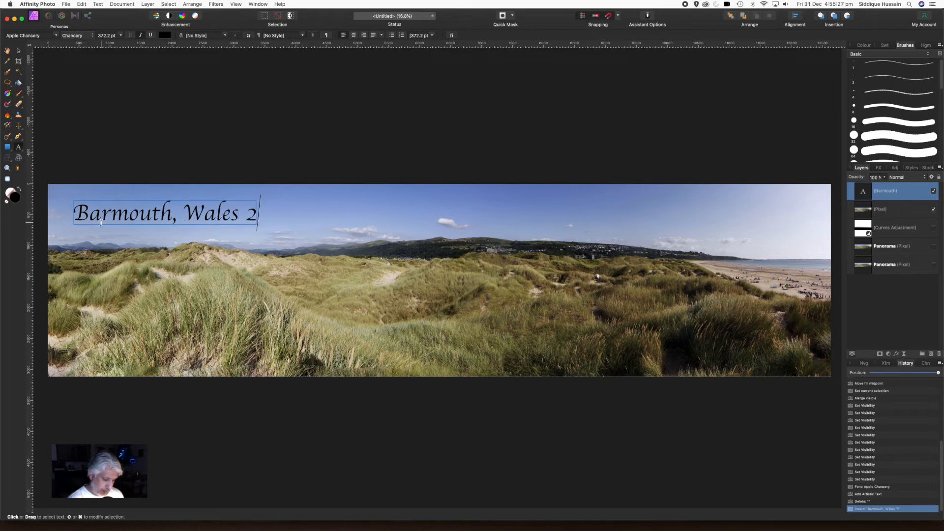
key("Escape")
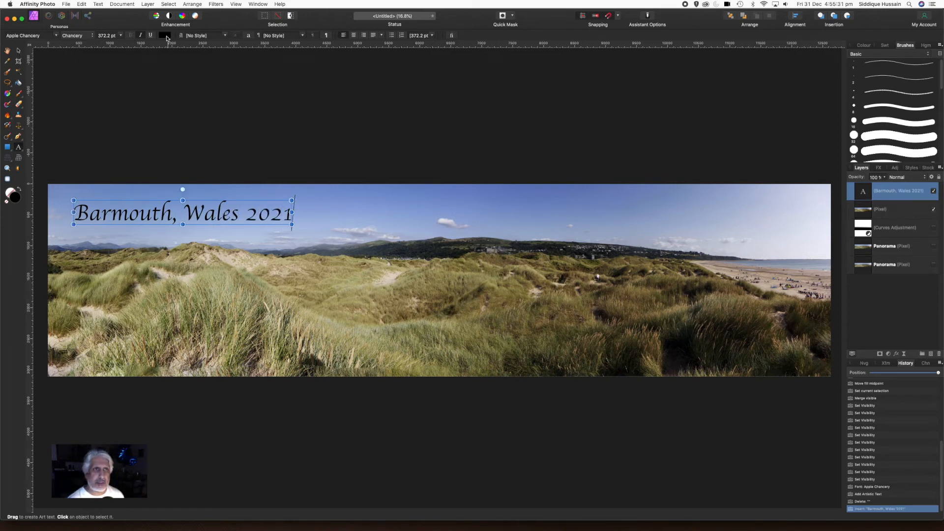
Step: Try to set the title text's fill colour to white
left_click(166, 36)
left_click_drag(200, 74, 187, 119)
left_click(222, 17)
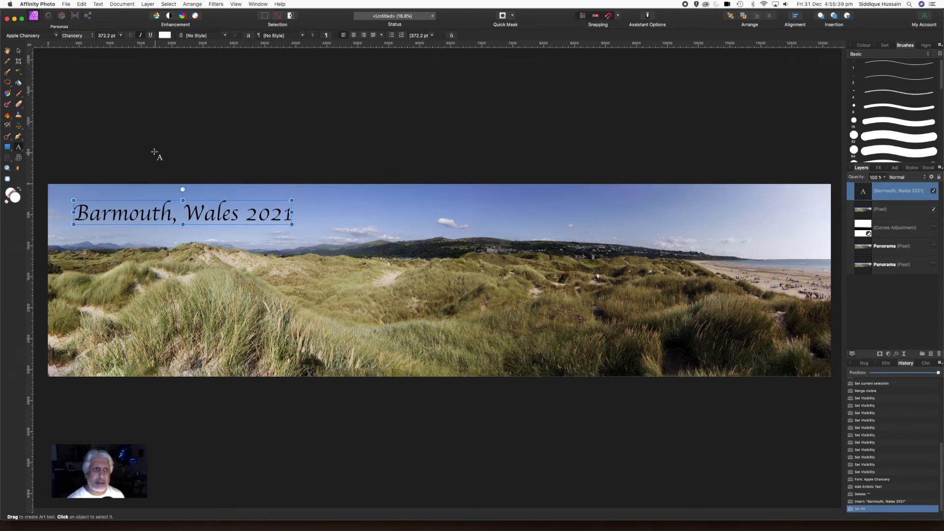
Step: Set the title text's fill colour to dark grey and move the title slightly lower in the sky
left_click(18, 51)
left_click(169, 38)
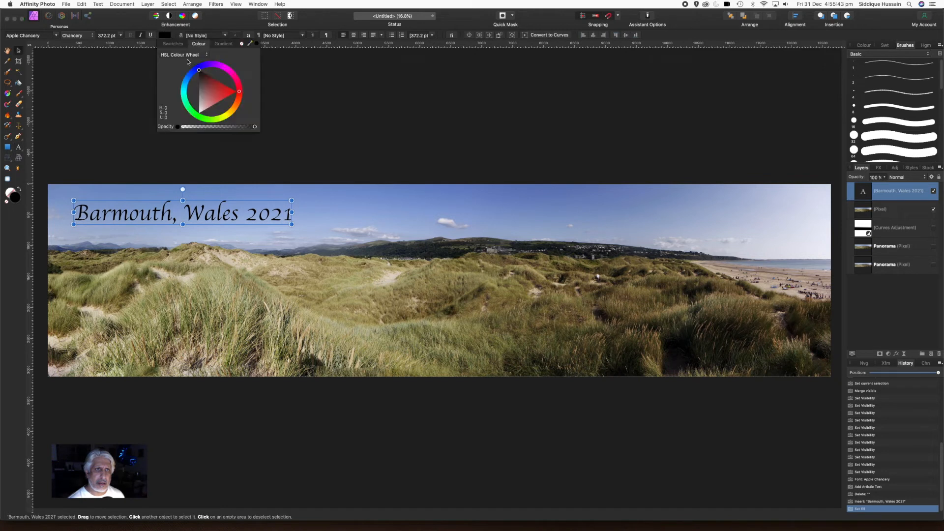
mouse_move(199, 72)
left_mouse_down()
mouse_move(200, 127)
mouse_move(199, 80)
left_mouse_up()
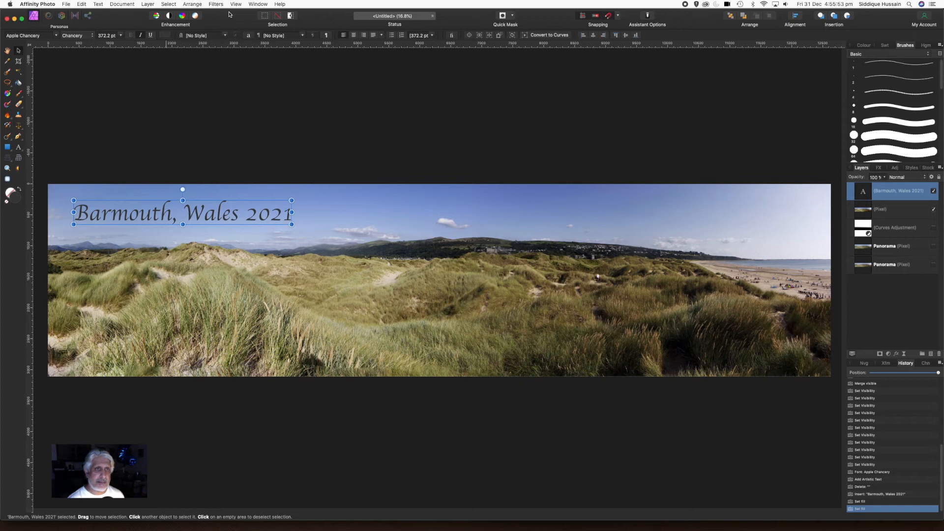
mouse_move(189, 215)
left_mouse_down()
mouse_move(168, 215)
mouse_move(202, 217)
mouse_move(191, 219)
left_mouse_up()
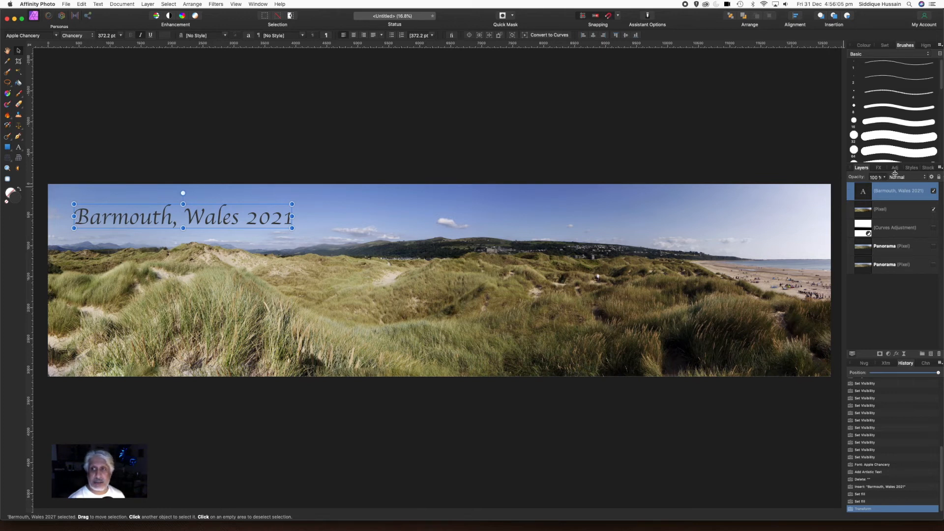
Step: Add an Outer Shadow effect to the title with a radius of about 14.8 px and an offset of about 11.7 px
left_click(879, 168)
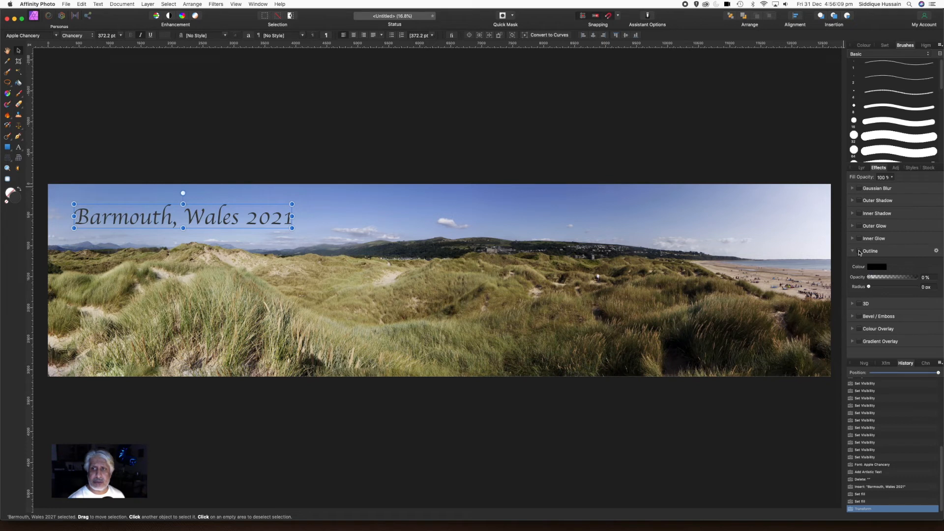
left_click(860, 201)
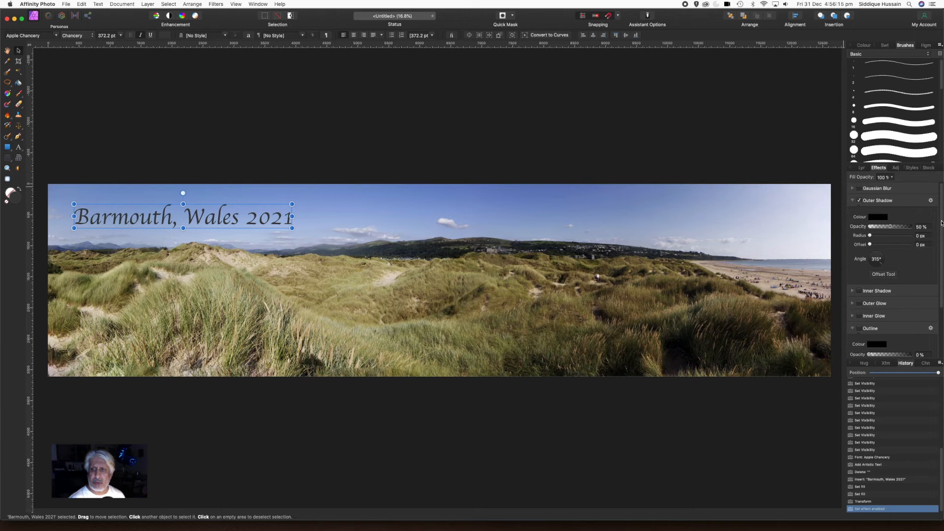
left_click(931, 201)
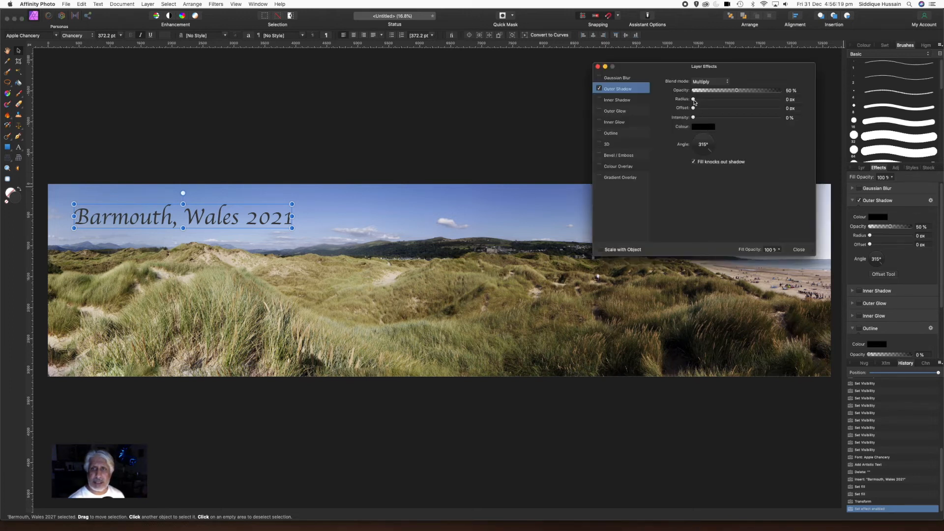
left_click_drag(695, 100, 733, 108)
scroll(205, 228, "up", 3)
scroll(205, 228, "up", 6)
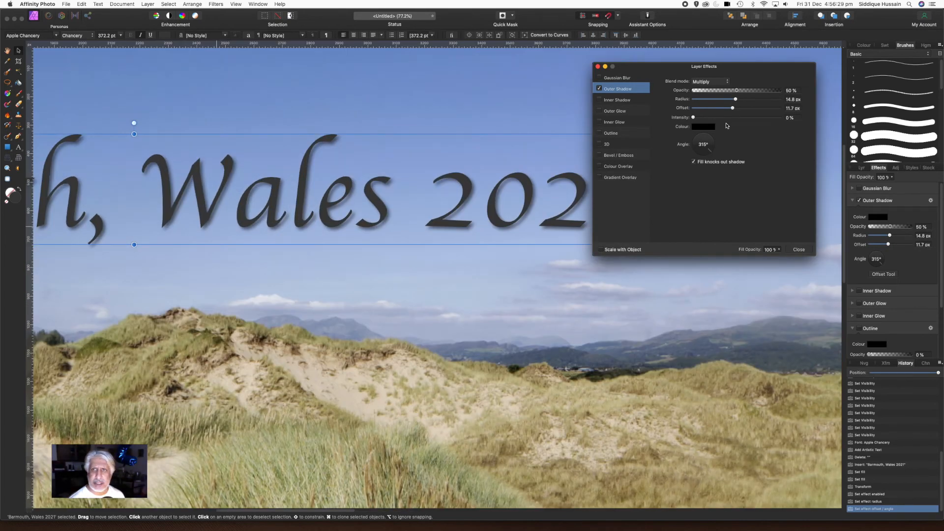
Step: Refine the title's outer shadow to radius 18.4 px, offset 19.3 px and intensity 4%, then deselect the title
mouse_move(733, 110)
left_mouse_down()
mouse_move(696, 108)
mouse_move(740, 108)
left_mouse_up()
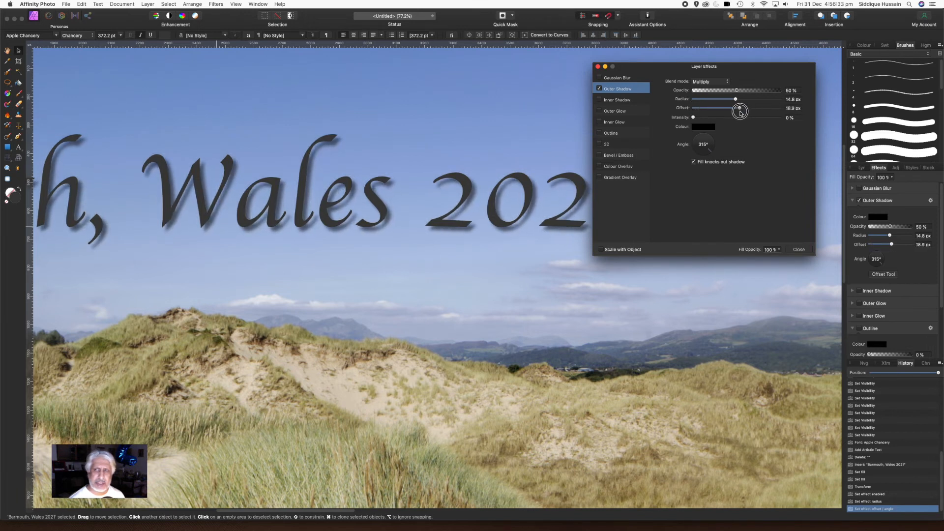
left_click_drag(693, 118, 738, 100)
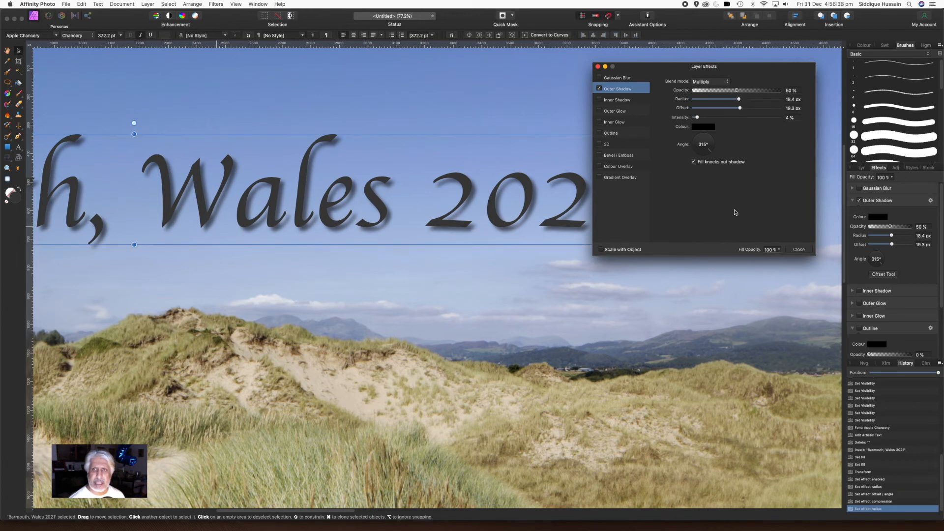
left_click(807, 251)
scroll(485, 259, "down", 3)
scroll(485, 262, "down", 2)
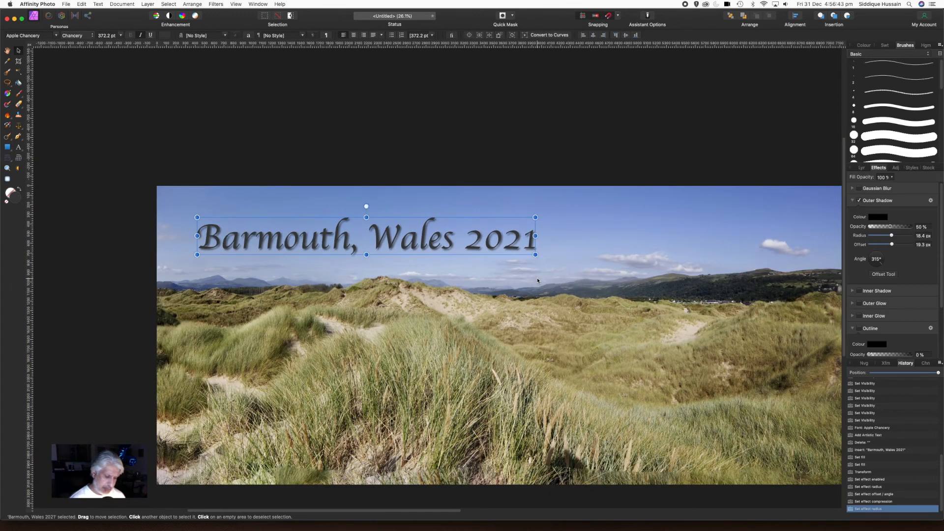
key("super+0")
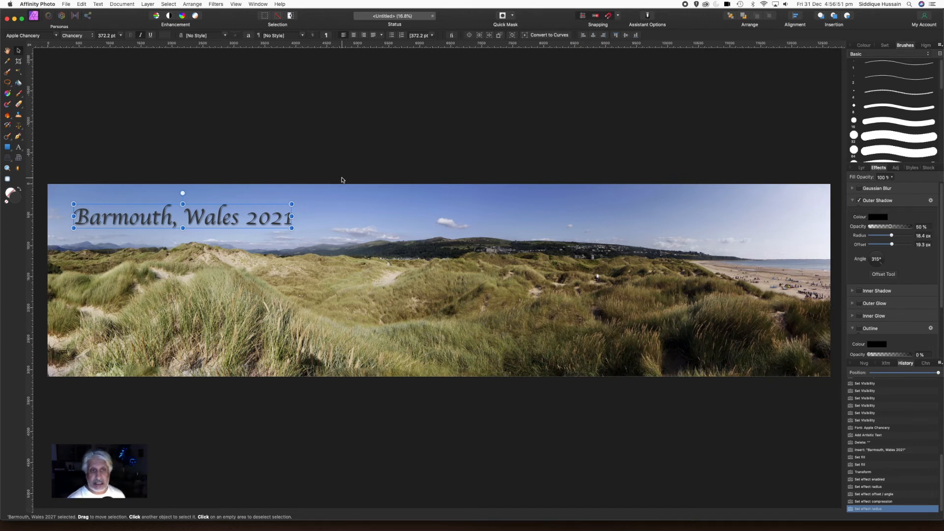
left_click(341, 146)
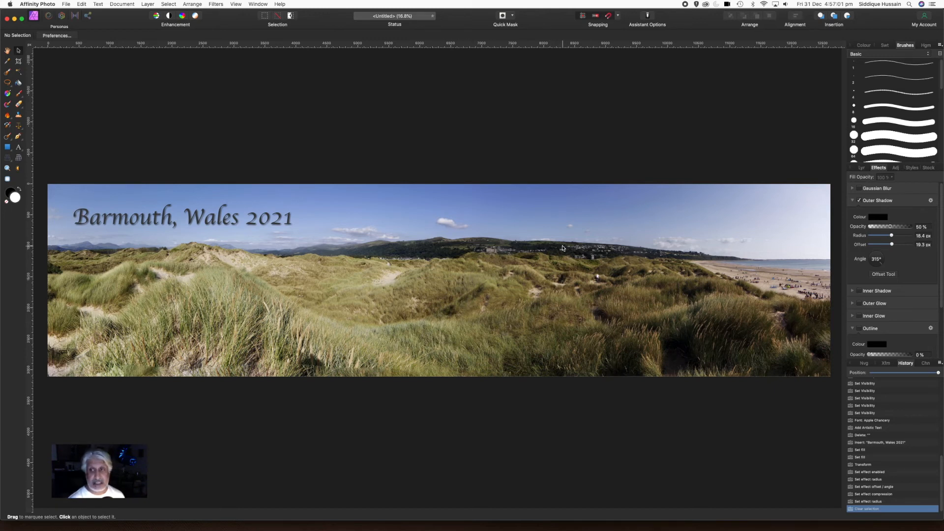
Step: Enable an Outline effect on the merged pixel layer and set its alignment to Inside
left_click(860, 168)
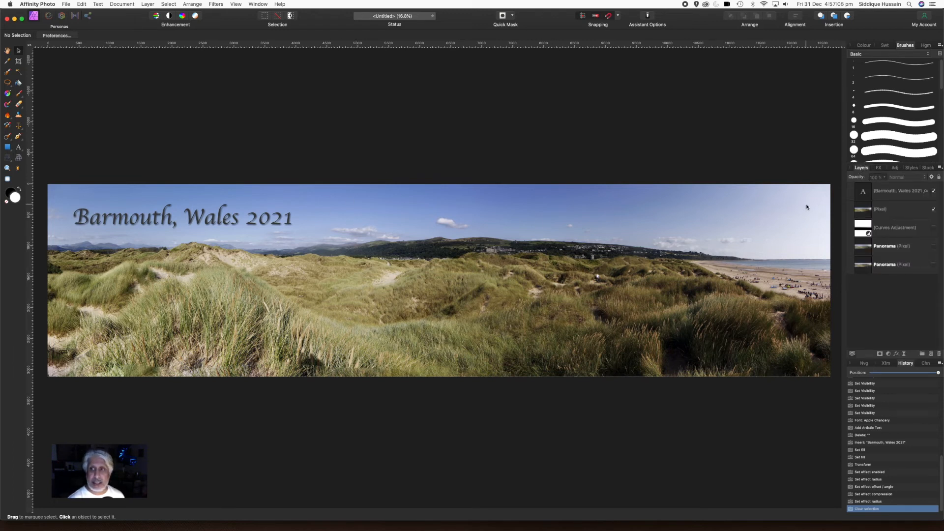
left_click(892, 210)
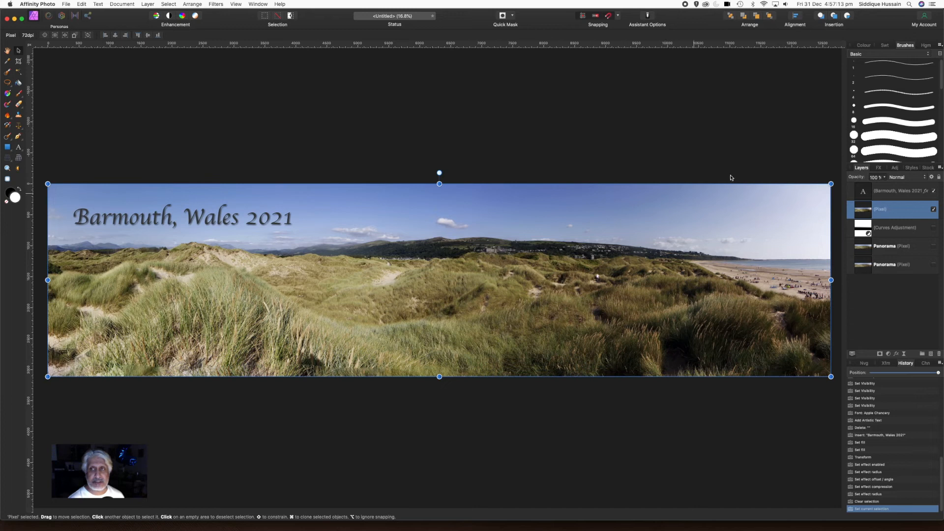
left_click(880, 169)
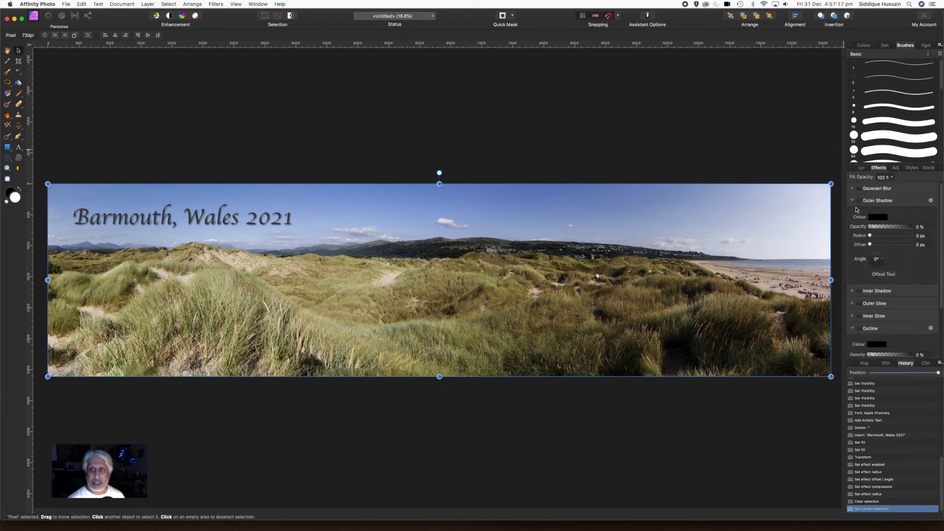
left_click(852, 201)
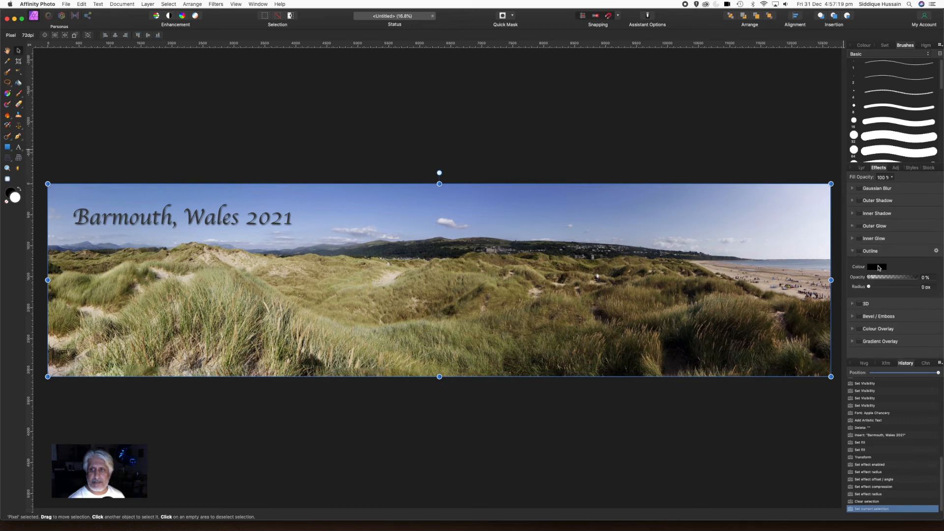
left_click(859, 251)
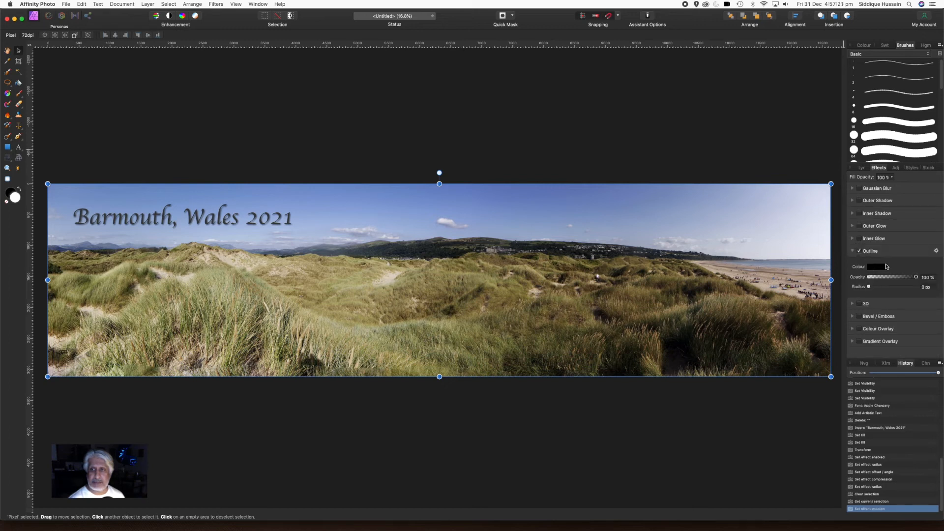
left_click(936, 251)
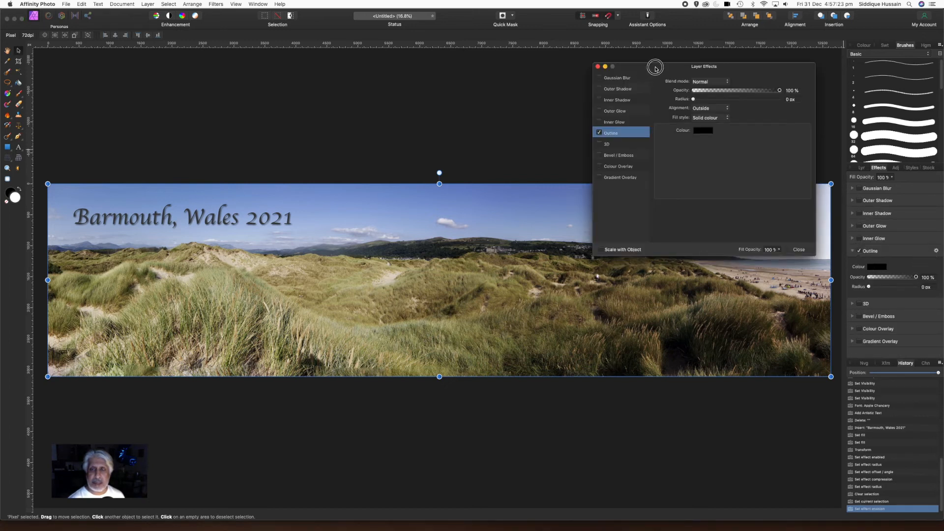
left_click_drag(656, 68, 637, 73)
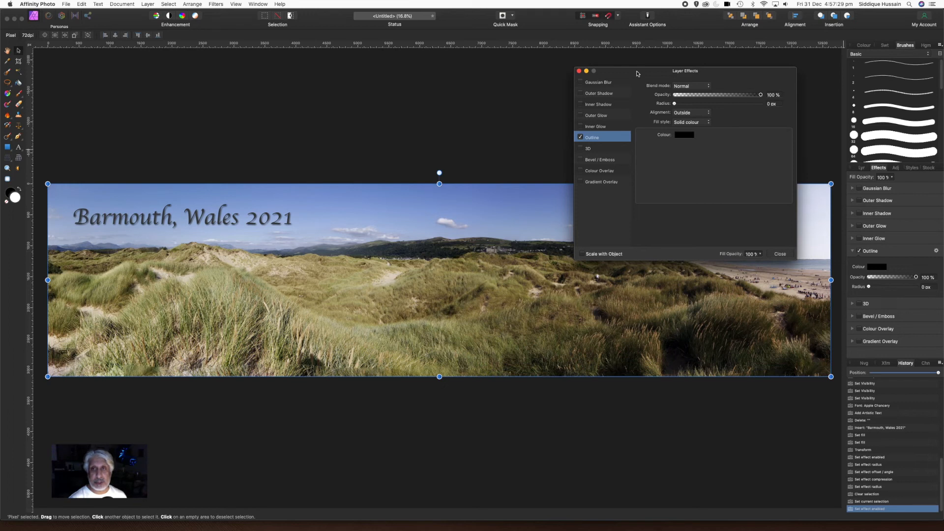
left_click(705, 115)
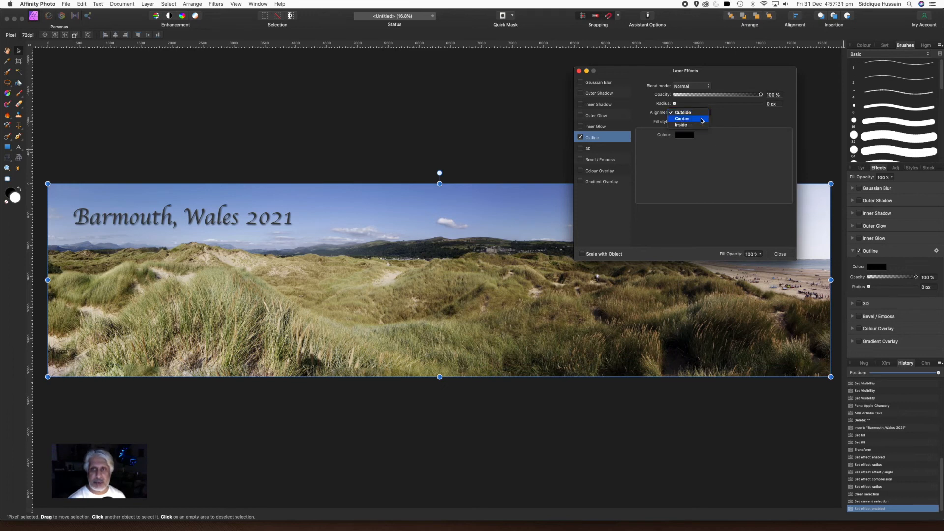
left_click(700, 124)
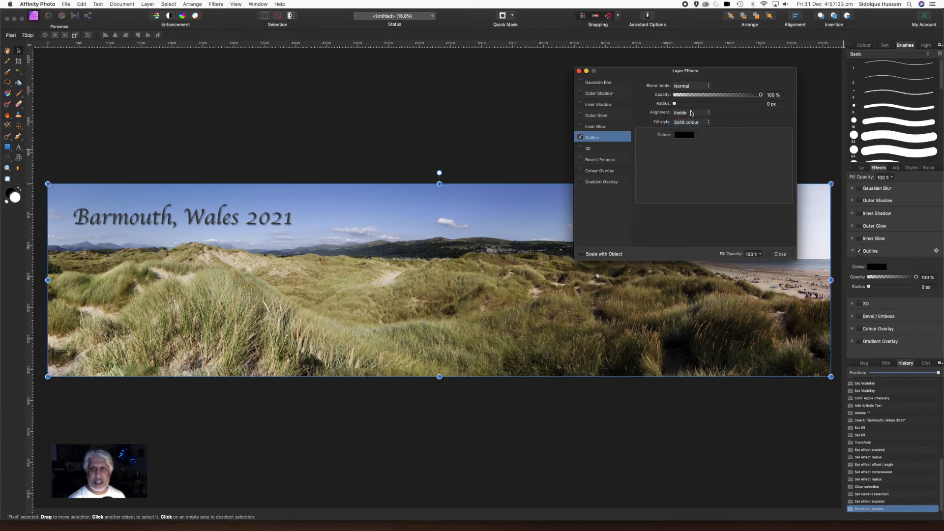
Step: Make the panorama's outline white with a radius of 47 px to form a border
left_click_drag(675, 105, 731, 105)
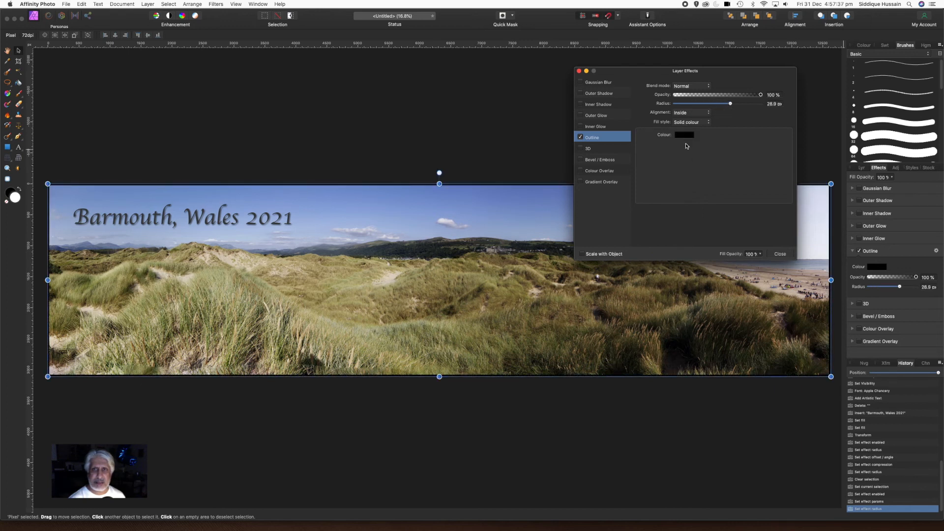
left_click(685, 135)
left_click_drag(702, 174, 702, 220)
left_click(741, 116)
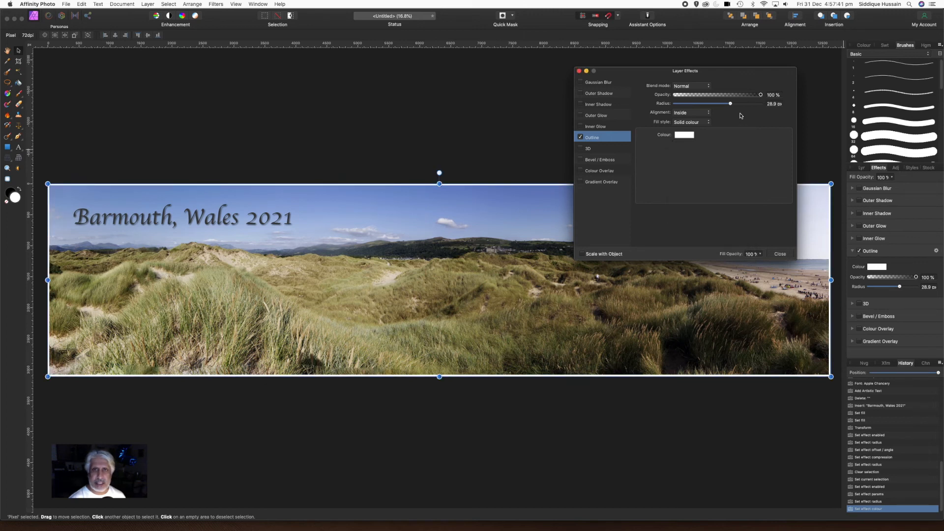
mouse_move(732, 103)
left_mouse_down()
mouse_move(774, 102)
mouse_move(748, 105)
left_mouse_up()
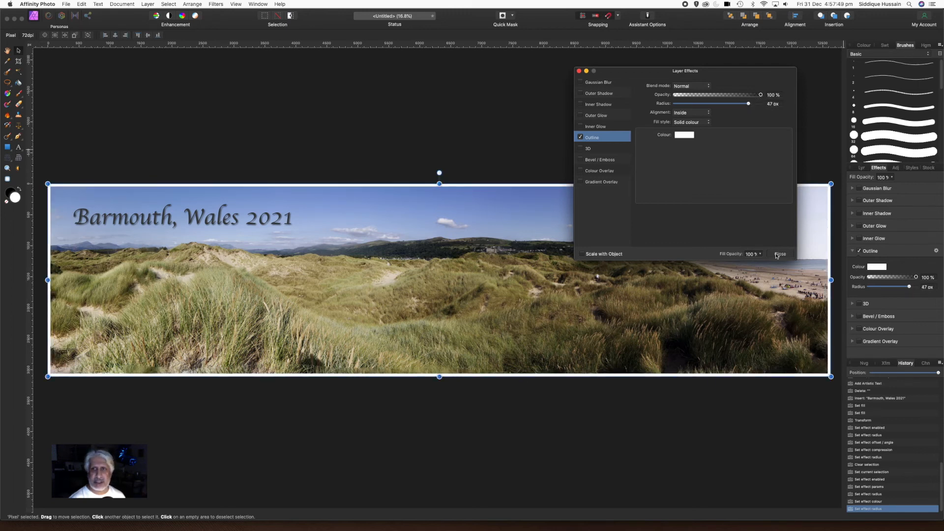
left_click(779, 254)
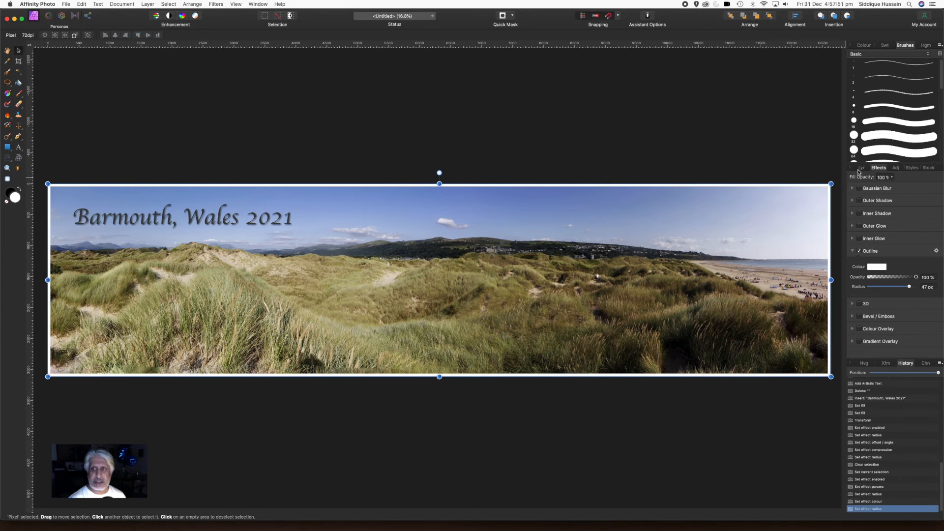
Step: Shrink the title to about 335 pt and move it closer to the panorama's upper-left corner
left_click(860, 169)
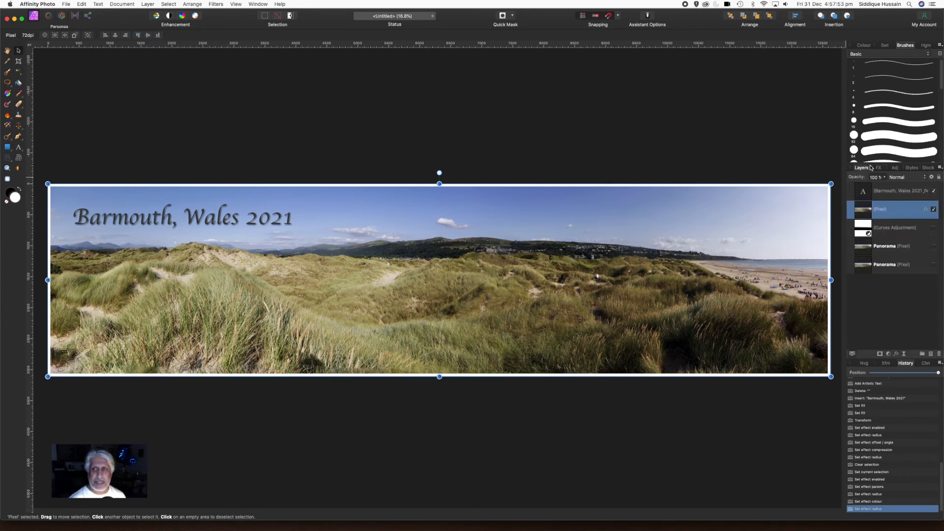
left_click(882, 193)
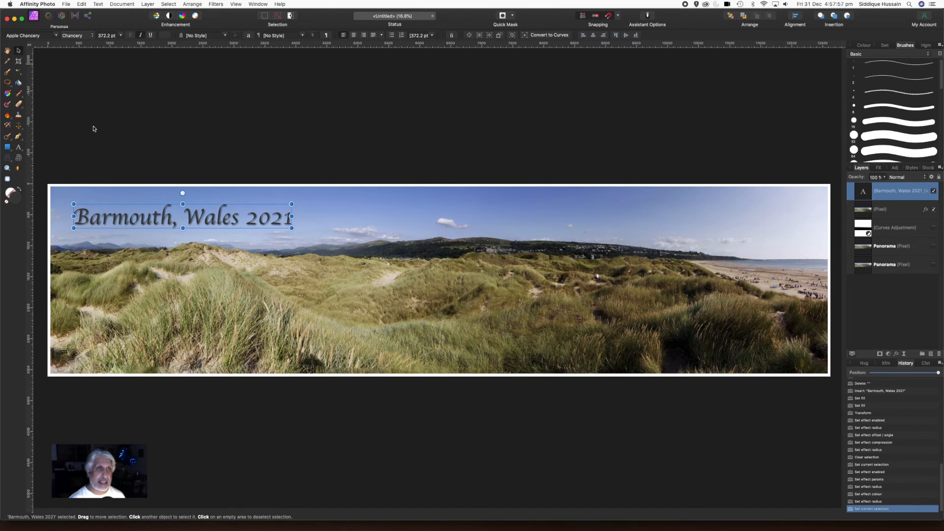
left_click_drag(179, 211, 171, 211)
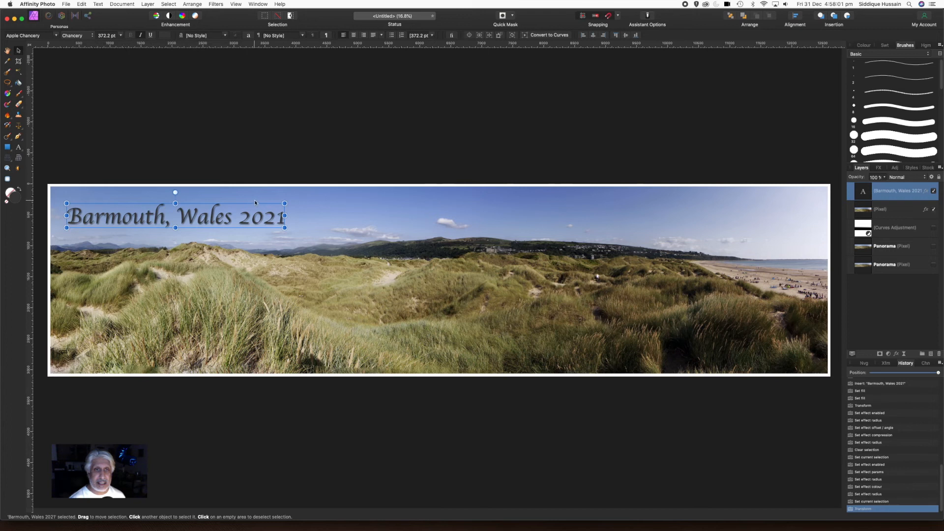
left_click_drag(284, 203, 262, 207)
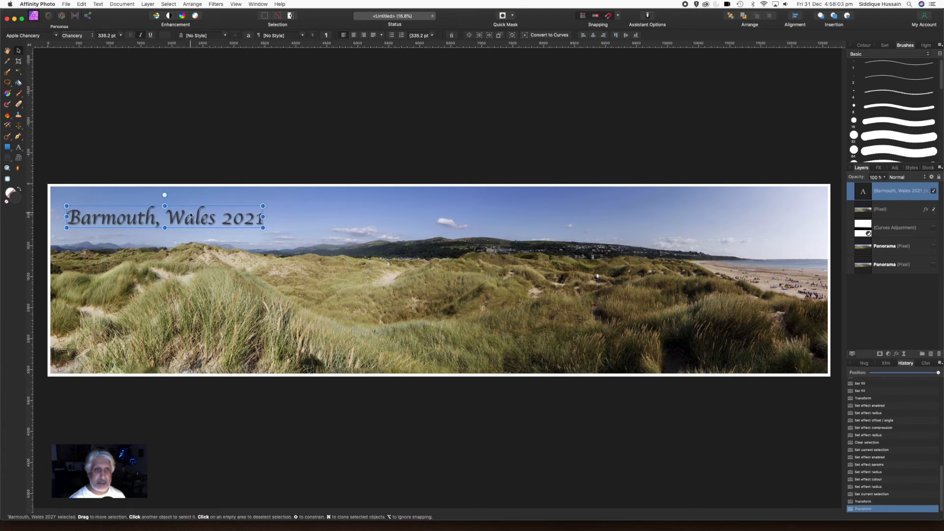
left_click_drag(184, 217, 181, 212)
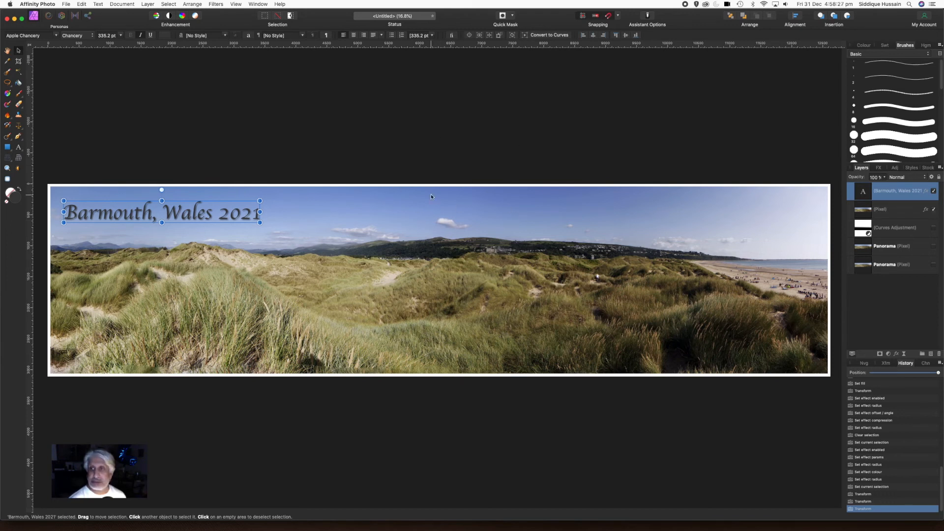
Step: Open the merged pixel layer in the Develop Persona and apply the Samyang 14mm f/2.8 AE ED AS IF UMC lens profile
left_click(886, 211)
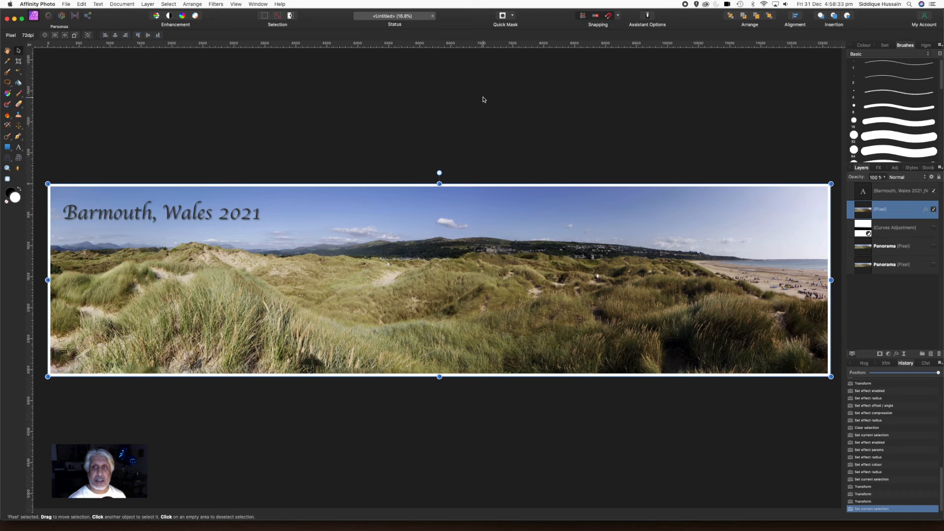
left_click_drag(459, 20, 463, 20)
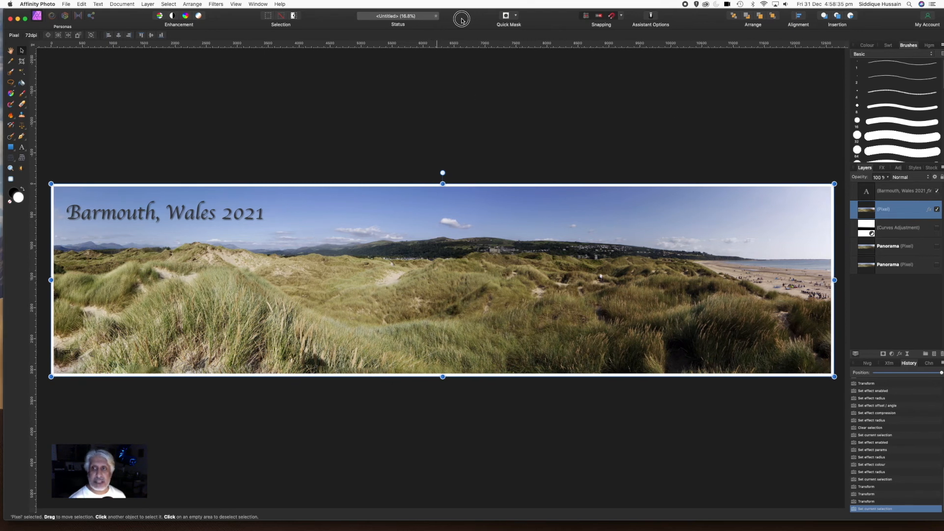
left_click(65, 16)
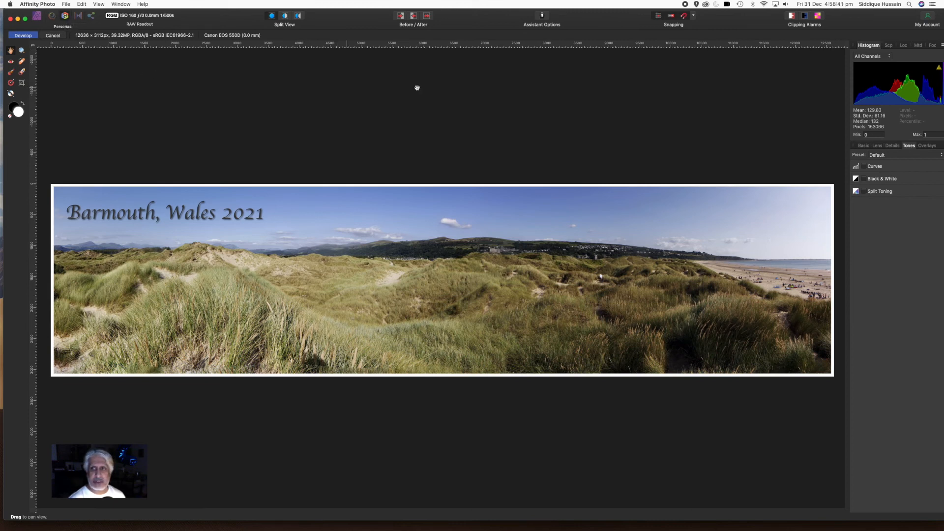
left_click(877, 146)
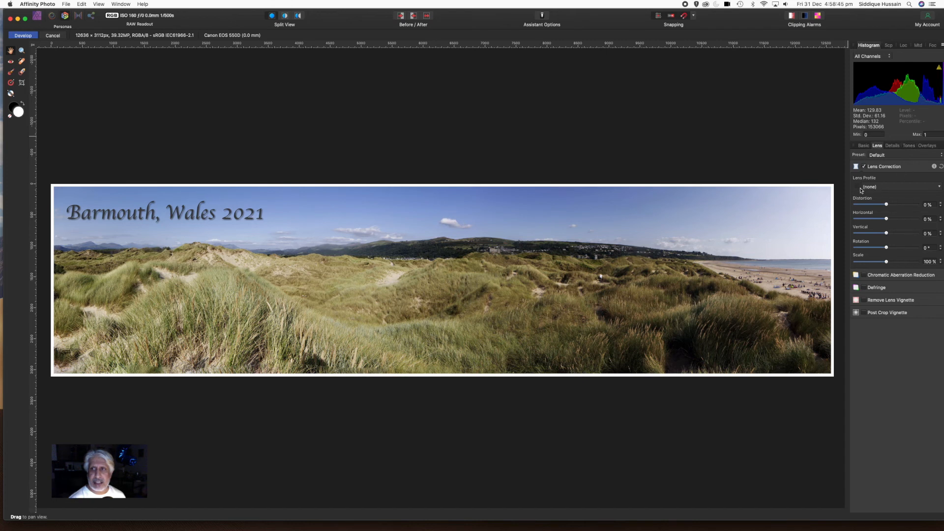
left_click(876, 188)
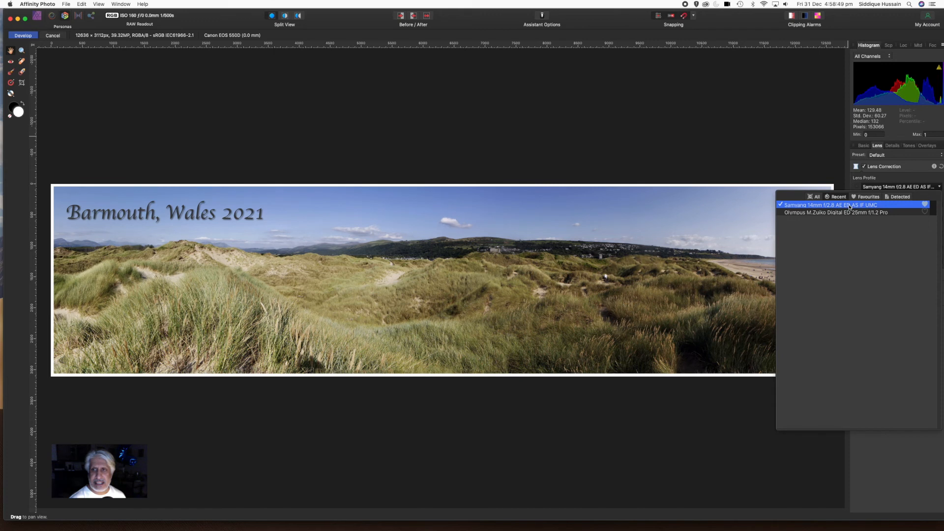
left_click(846, 207)
left_click(901, 181)
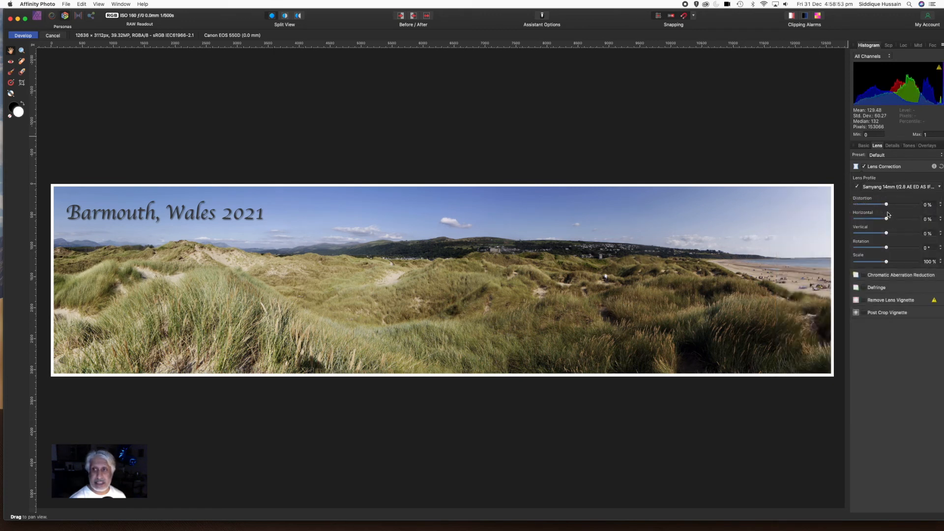
Step: Toggle Lens Correction off and on repeatedly to compare the panorama with and without the profile, leaving it enabled
left_click(865, 167)
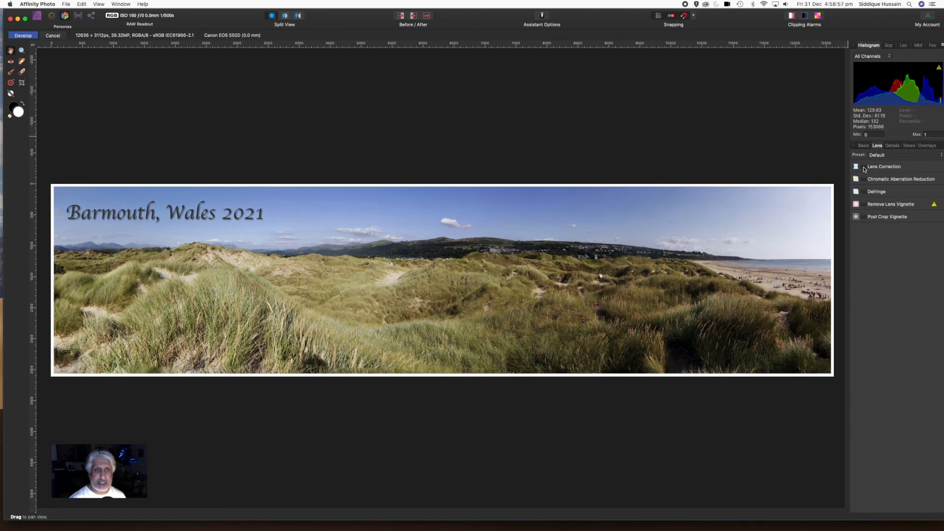
left_click(865, 167)
left_click(865, 167)
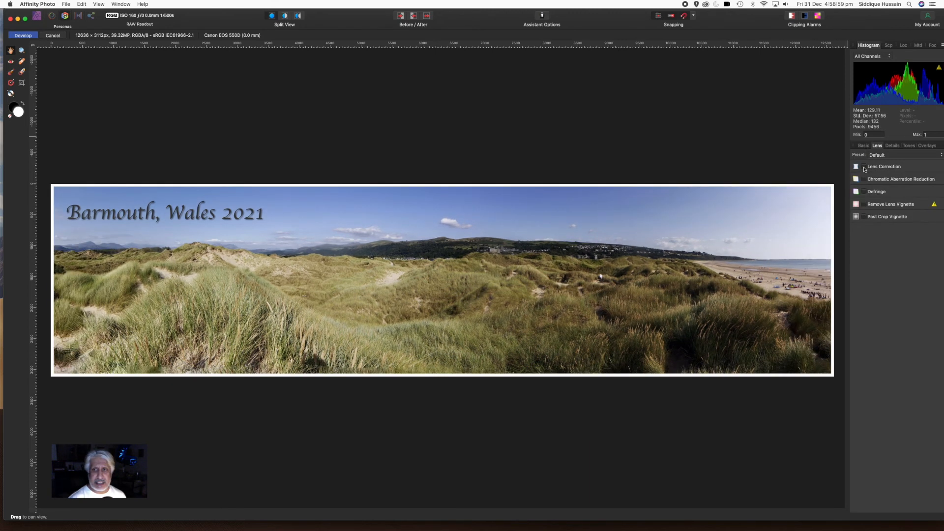
left_click(864, 167)
left_click(865, 167)
left_click(865, 168)
left_click(865, 167)
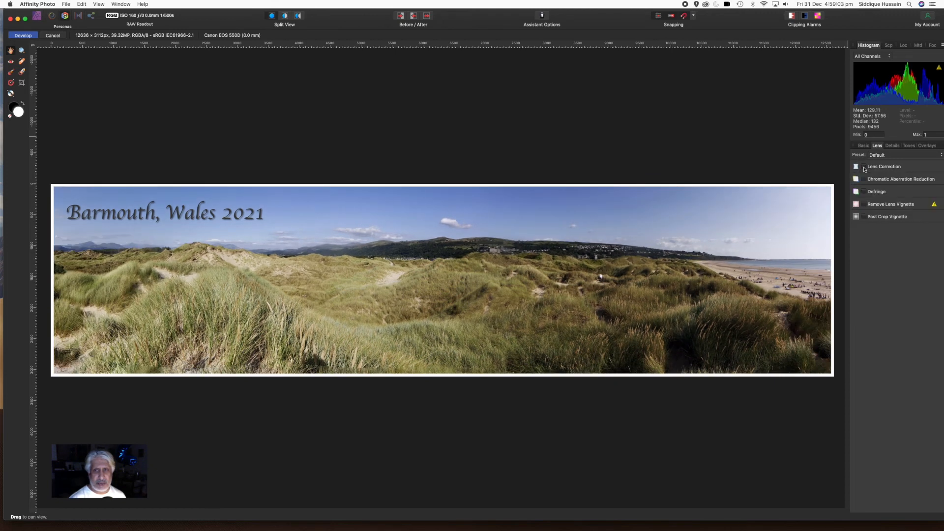
left_click(865, 168)
left_click(864, 167)
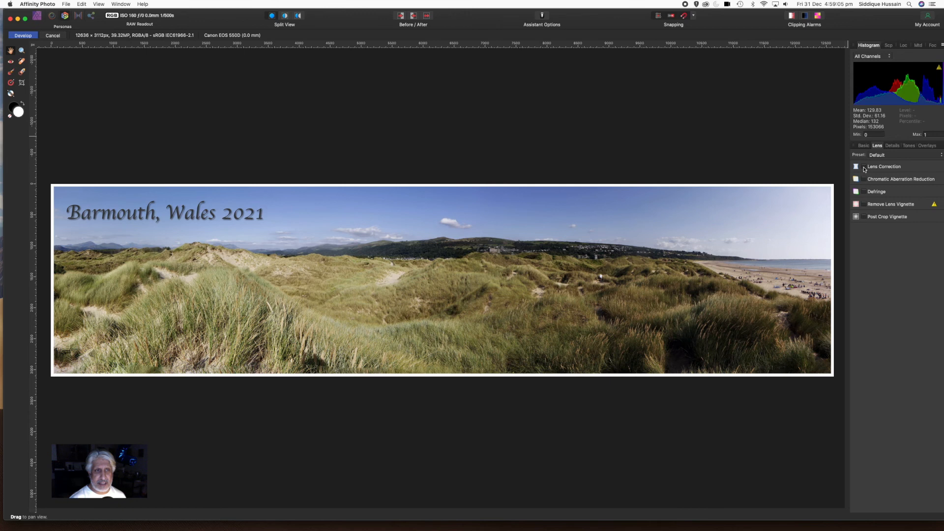
left_click(864, 167)
left_click(865, 167)
left_click(865, 168)
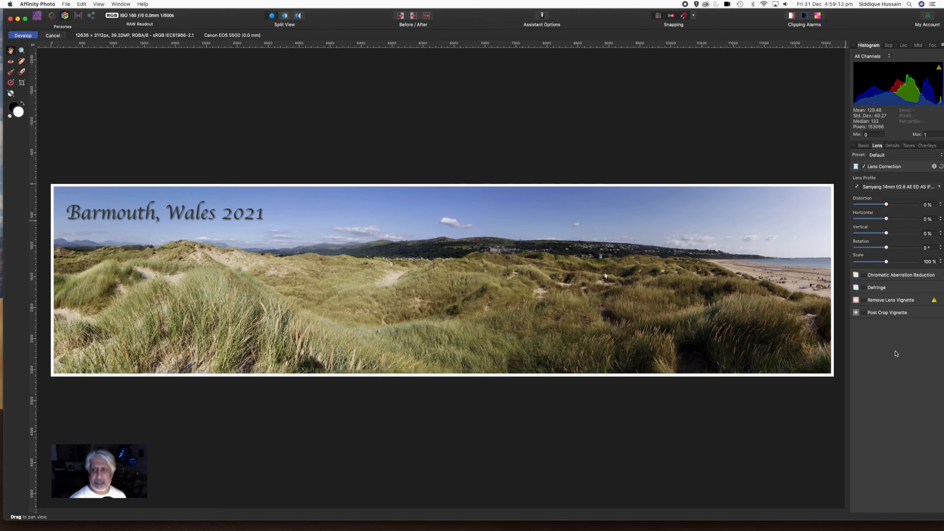
Step: Develop the pixel layer to commit the lens correction and return to the layer list
left_click(21, 35)
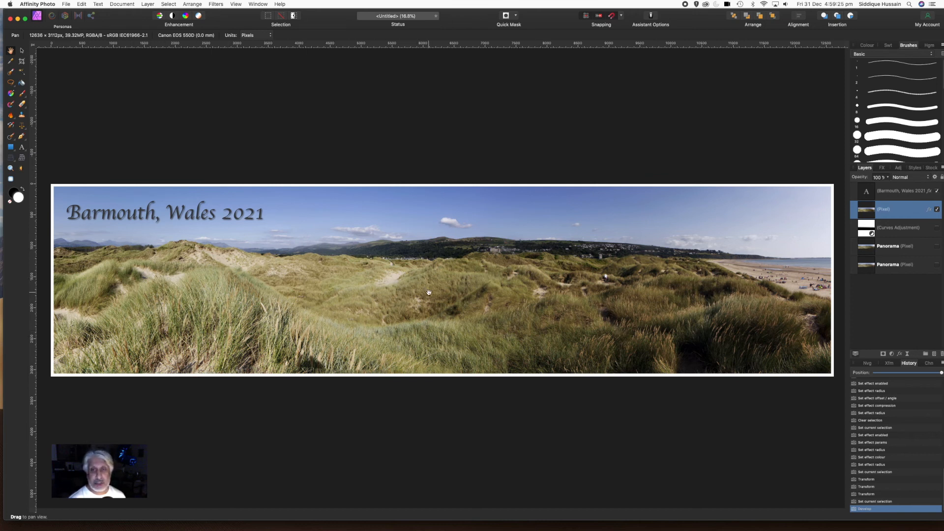
left_click(899, 168)
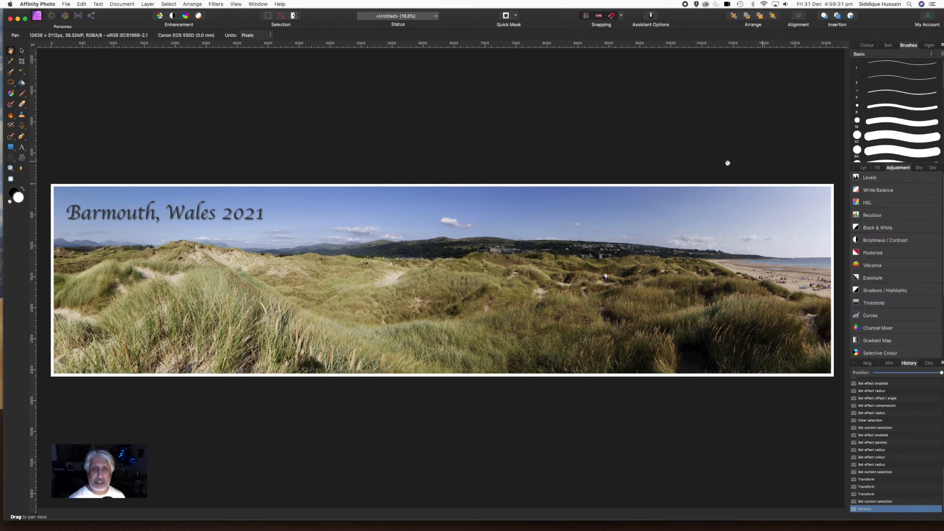
left_click(864, 169)
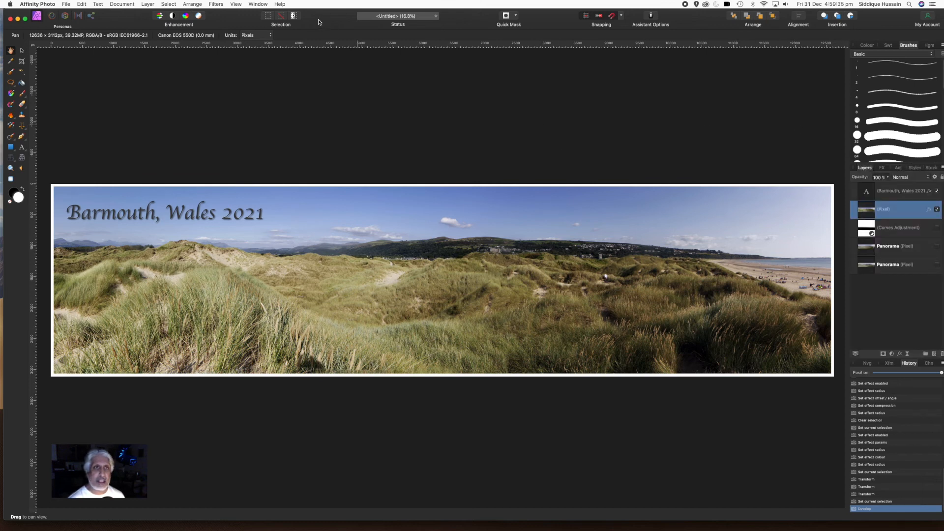
Step: Set up a JPEG export of the whole document with the quality slightly below maximum, and proceed to saving
left_click(66, 5)
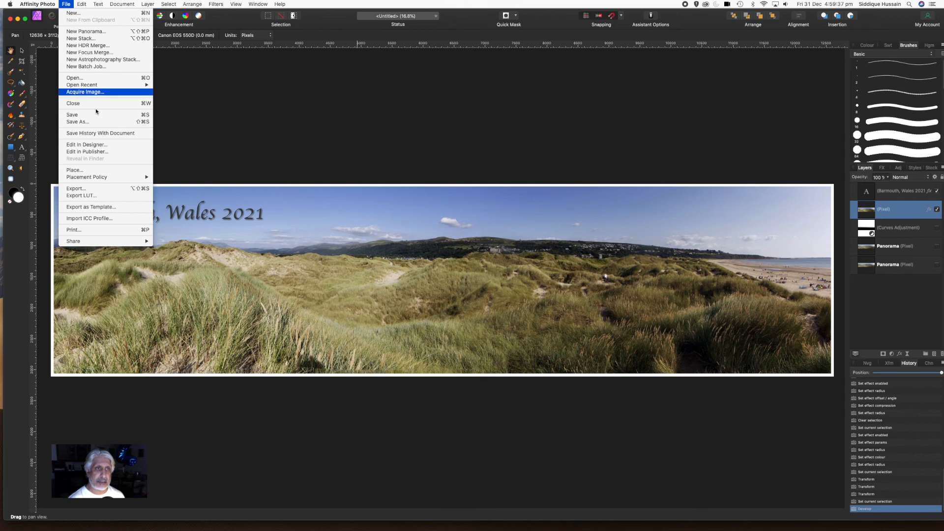
left_click(106, 191)
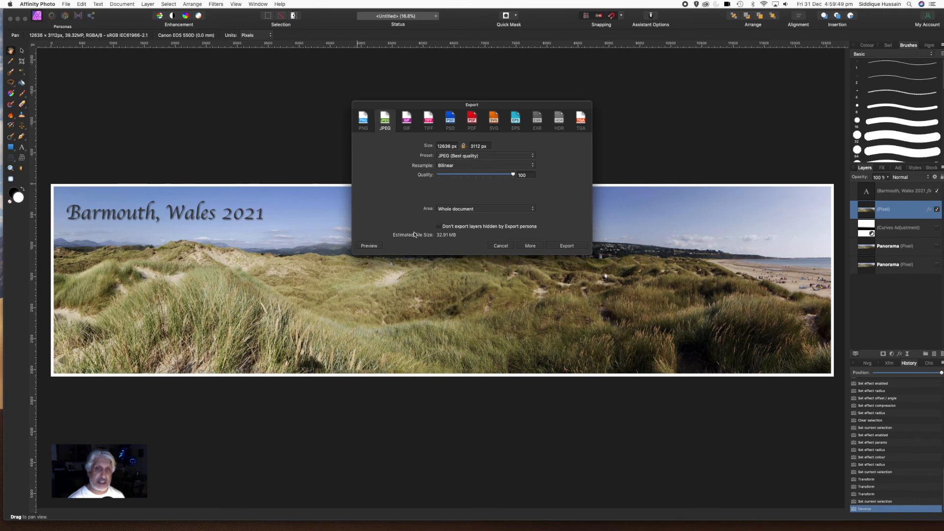
left_click_drag(513, 175, 505, 175)
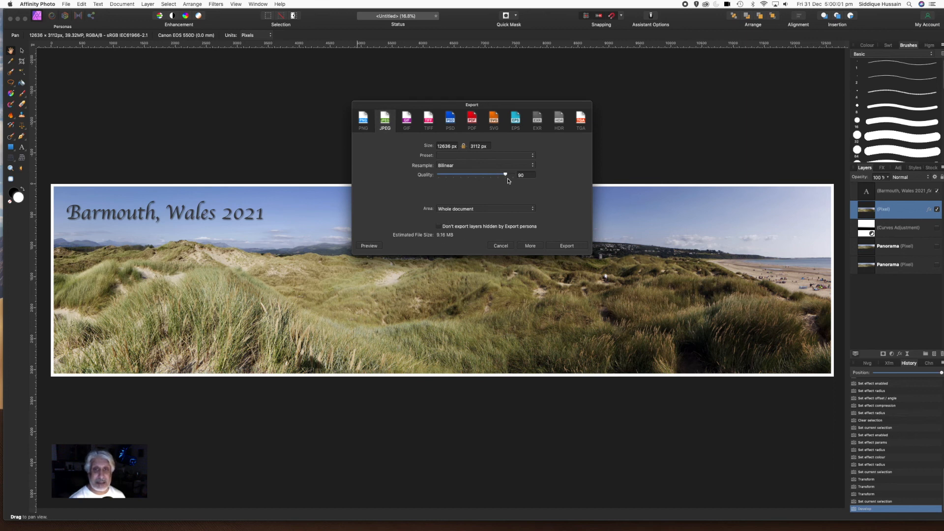
left_click_drag(506, 175, 510, 176)
left_click(561, 244)
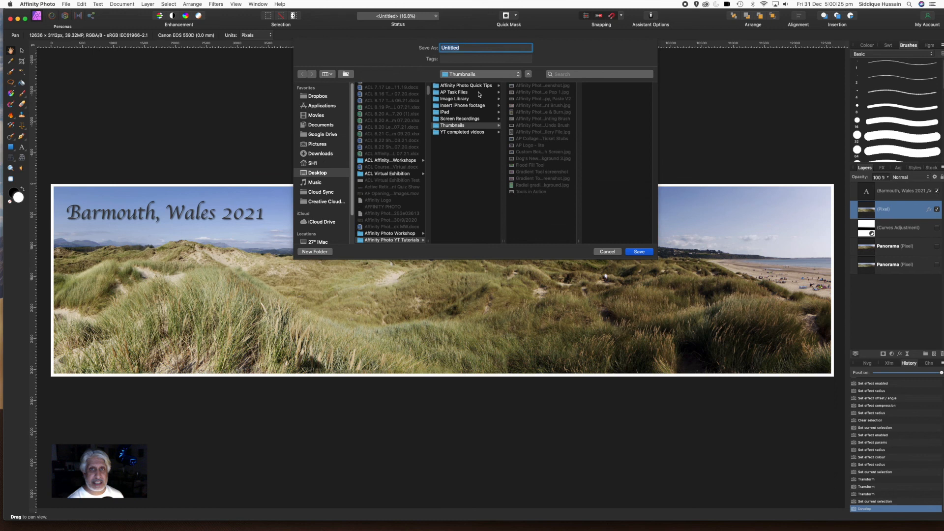
Step: Name the exported file "Barmouth Beach Panorama Summer - 2021"
type("Barmouth")
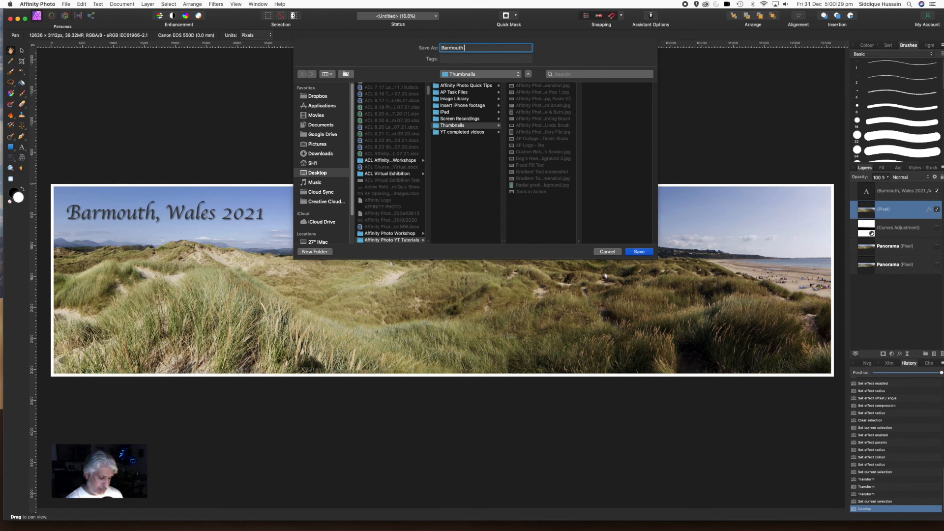
type(" Beach Panorama")
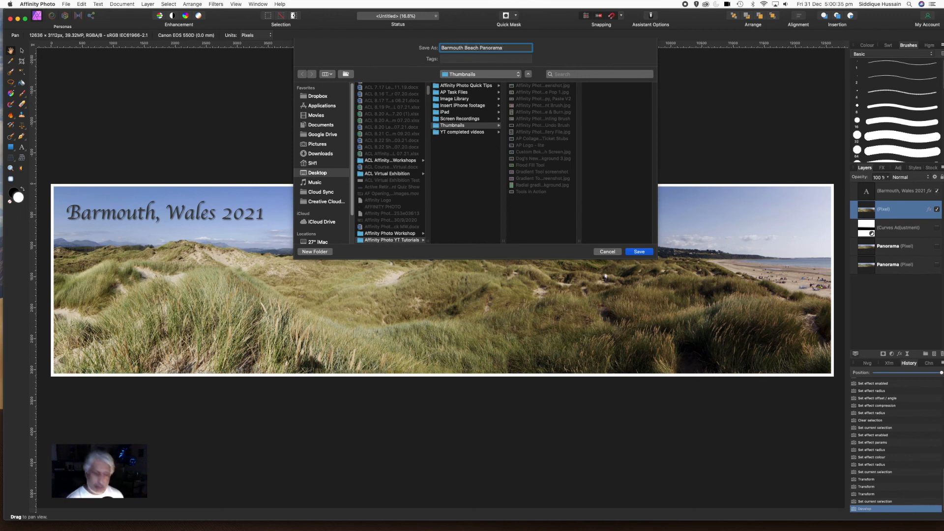
type(" 2021")
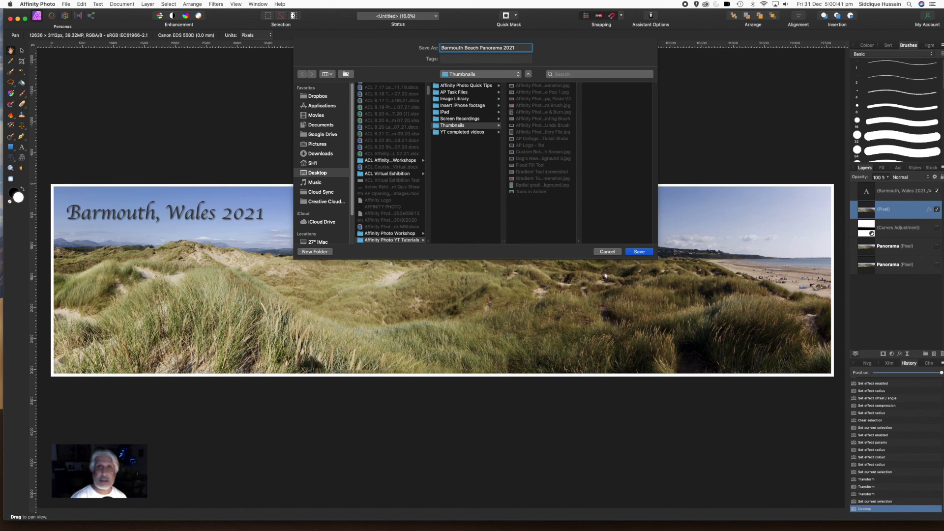
type("Summer")
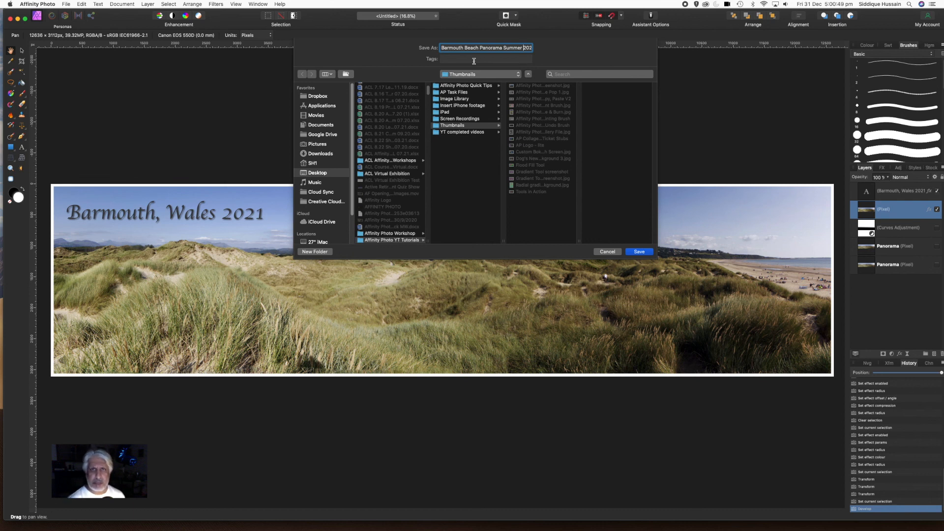
type("-")
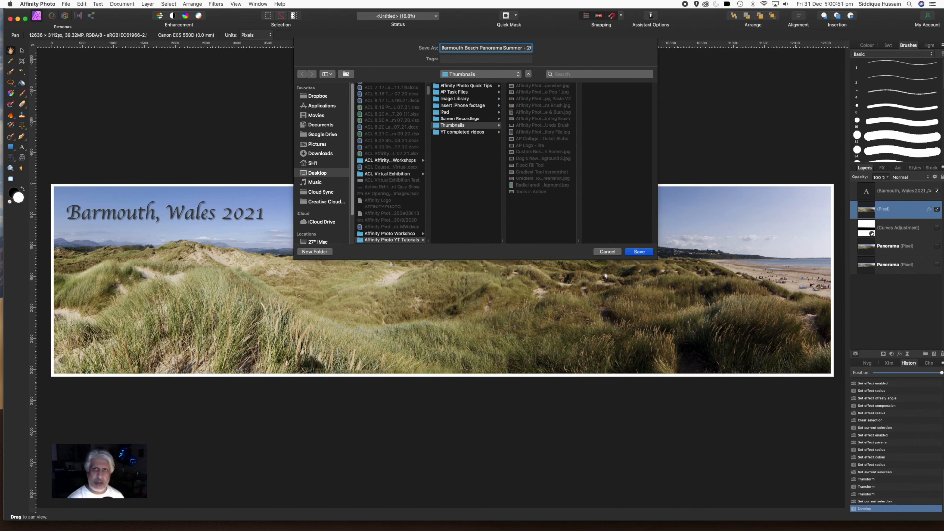
Step: Choose the Desktop as the destination folder and save the exported JPEG there
left_click(515, 75)
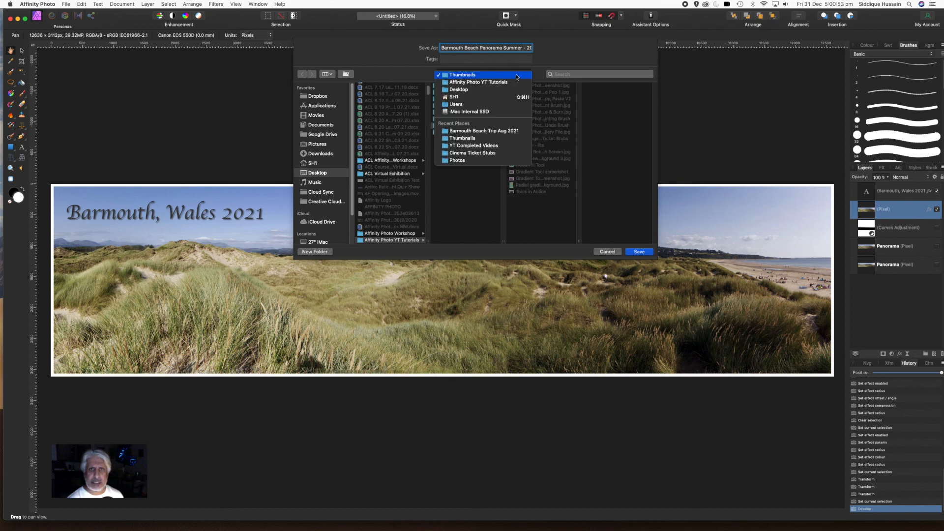
left_click(465, 90)
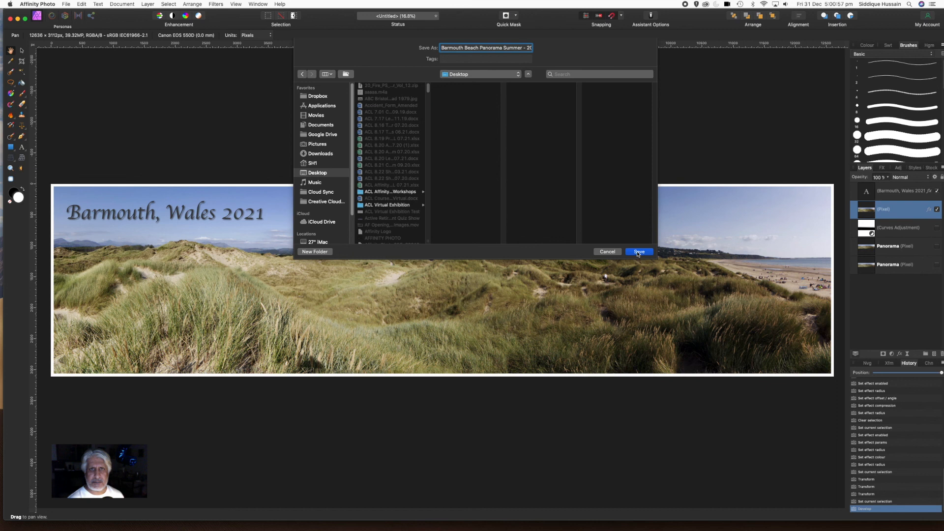
left_click(639, 251)
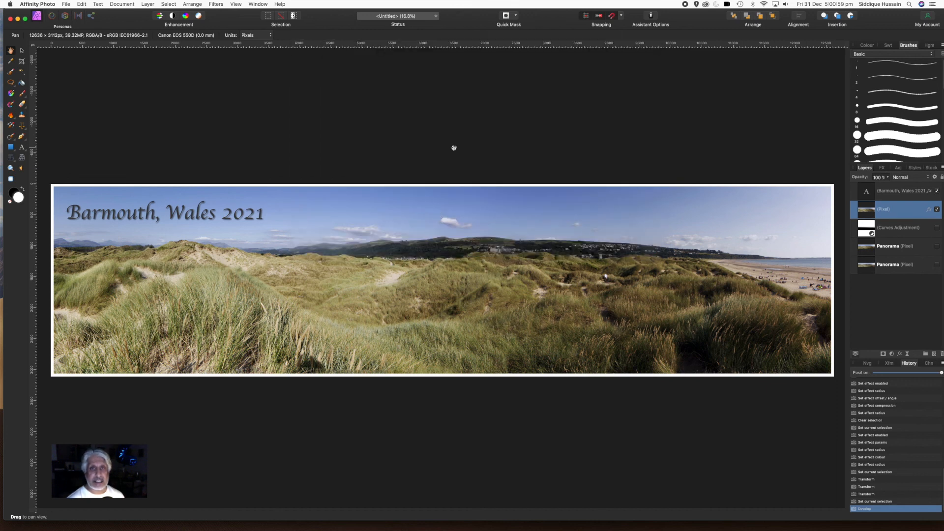